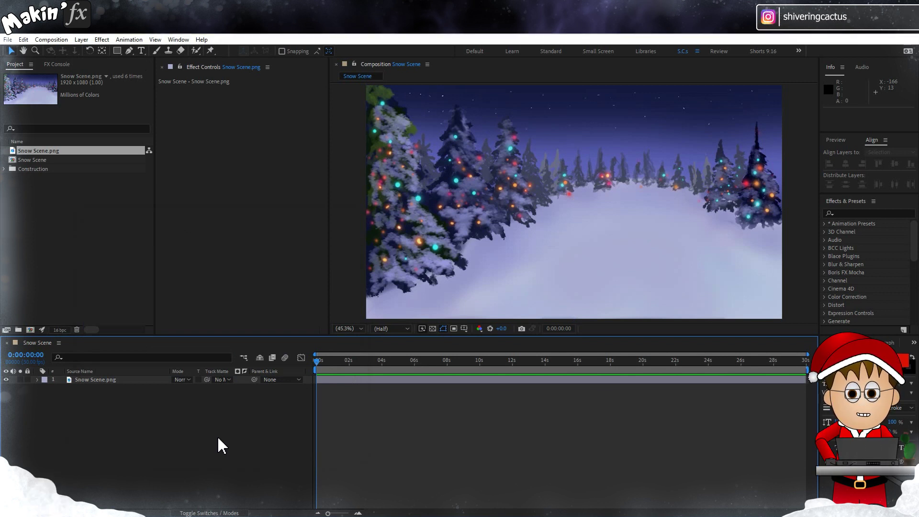
Step: Add red paragraph text 'Holiday greetings!' over the snowy scene and position it
click(141, 50)
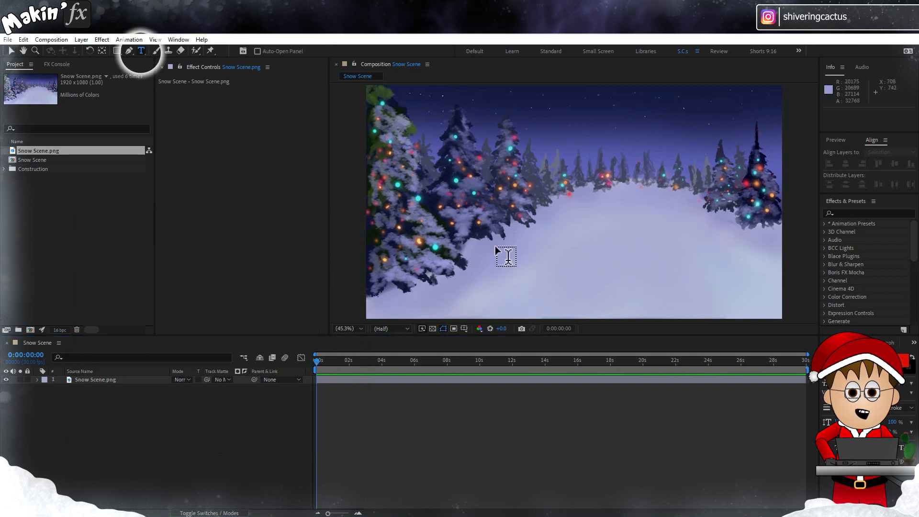
drag(522, 221, 757, 289)
text(Holi)
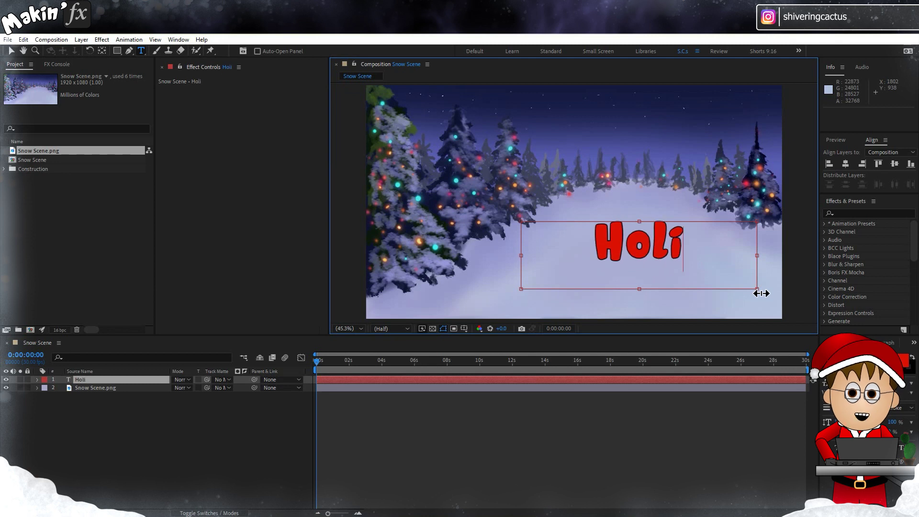
text(day greetings1)
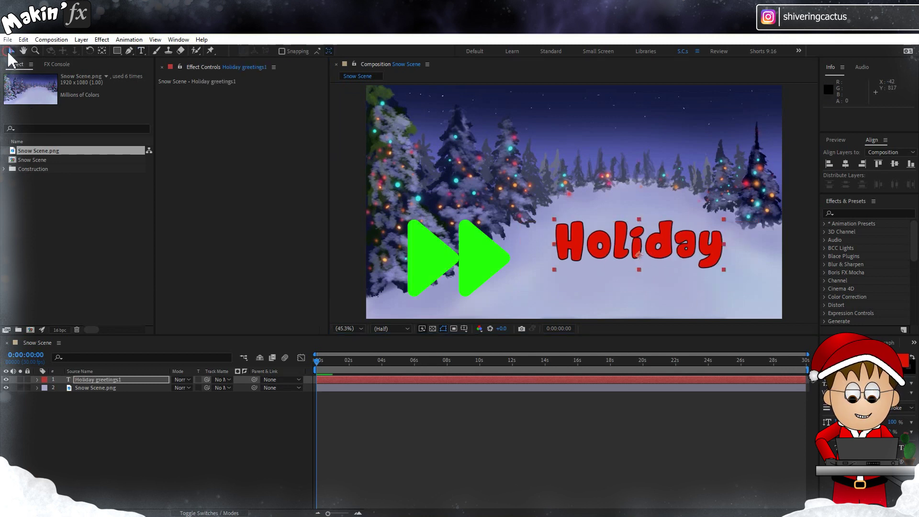
drag(793, 302, 772, 298)
key(BackSpace)
text(!)
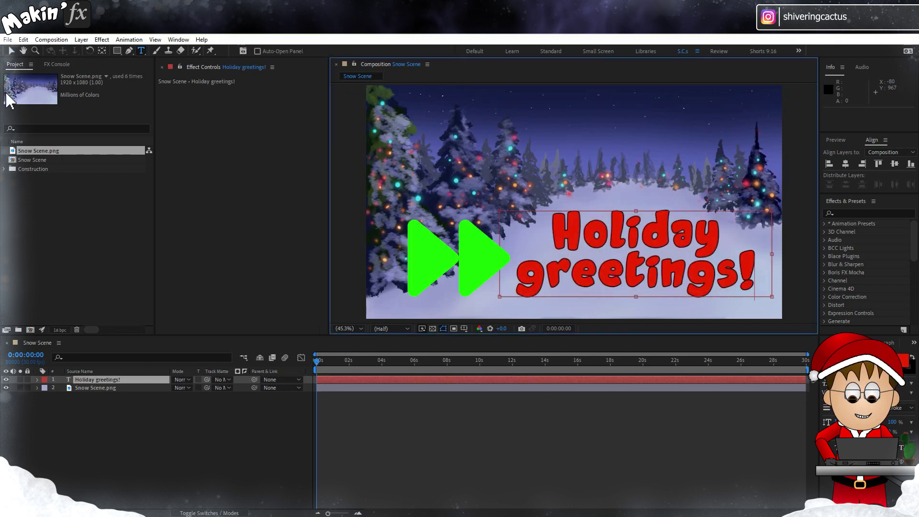
click(10, 50)
drag(621, 274, 619, 265)
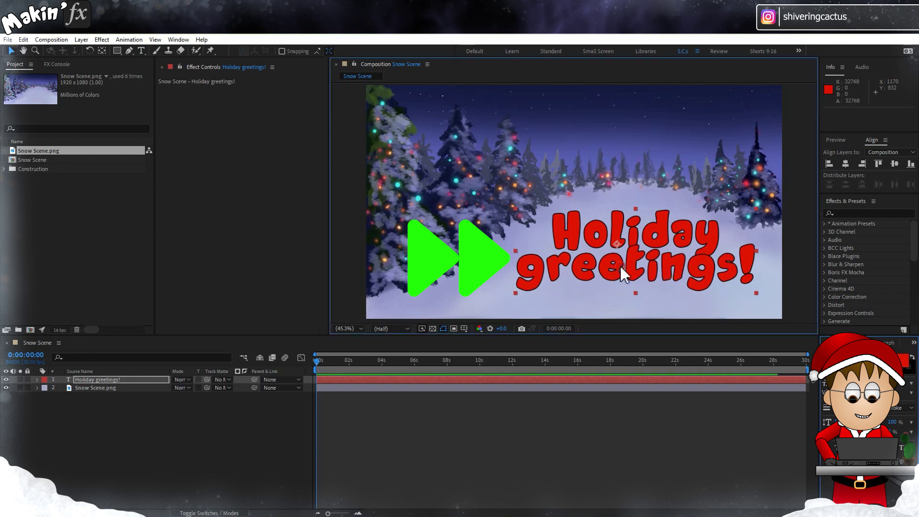
Step: Pre-compose the text layer into a composition named Text precomp
right_click(108, 380)
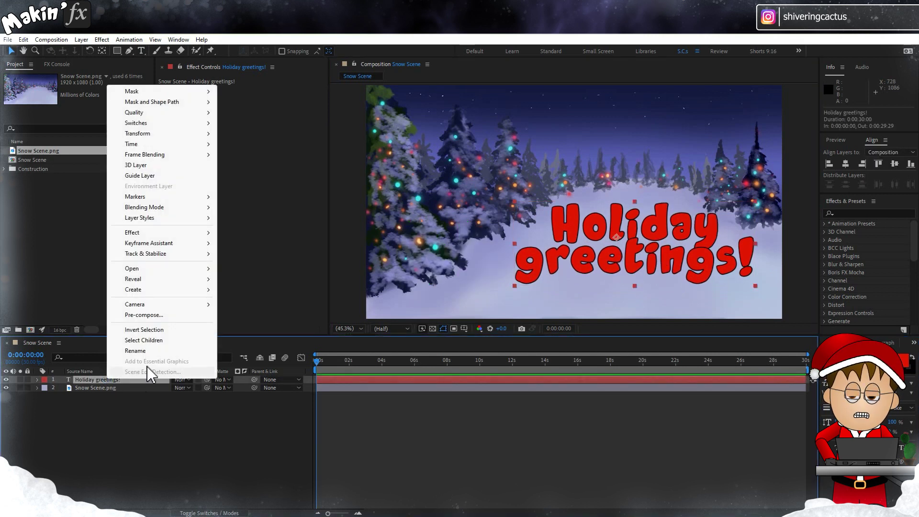
click(191, 316)
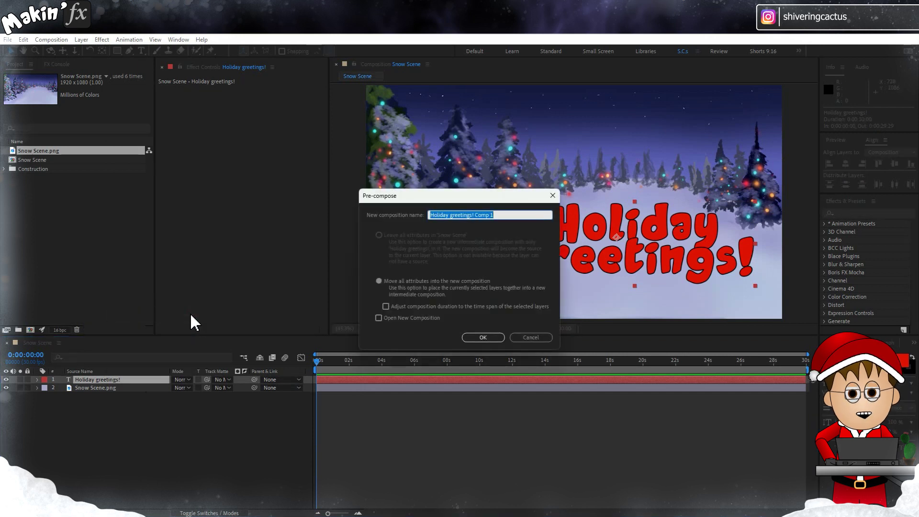
text(Text precomp)
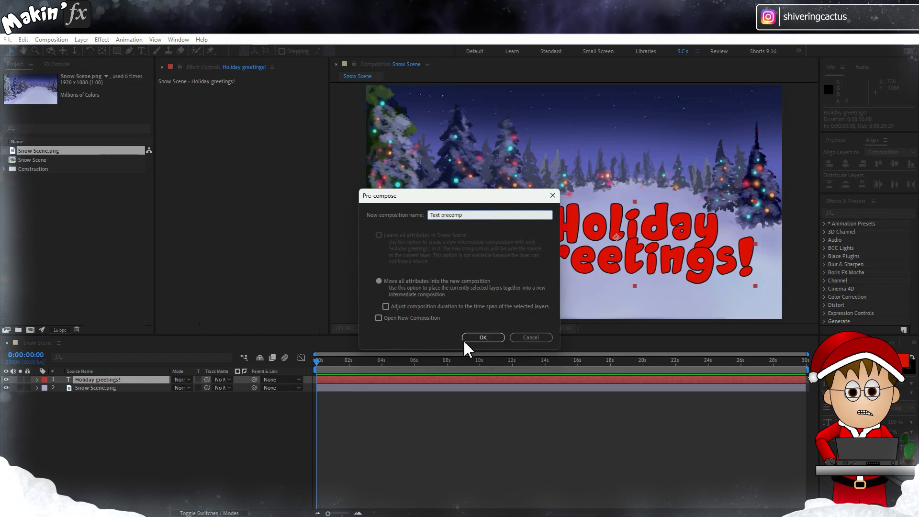
click(482, 338)
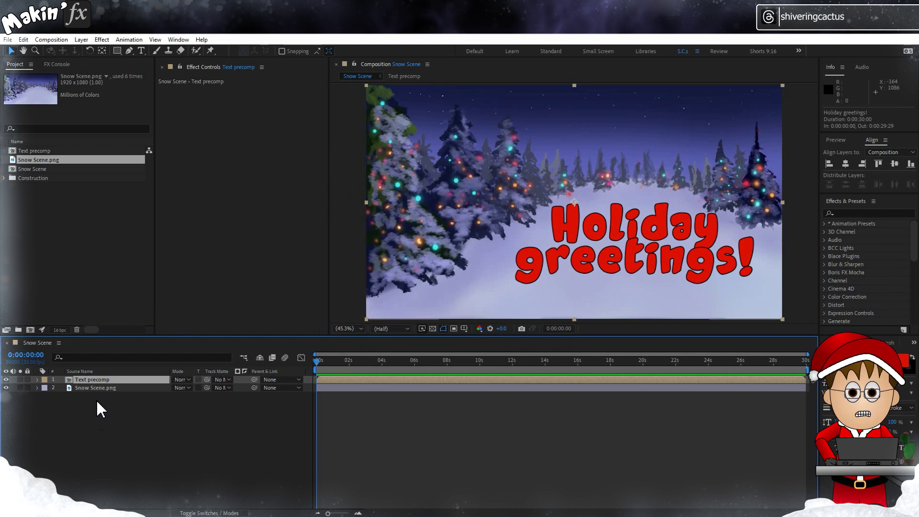
Step: Duplicate the Snow Scene composition in the Project panel
click(42, 169)
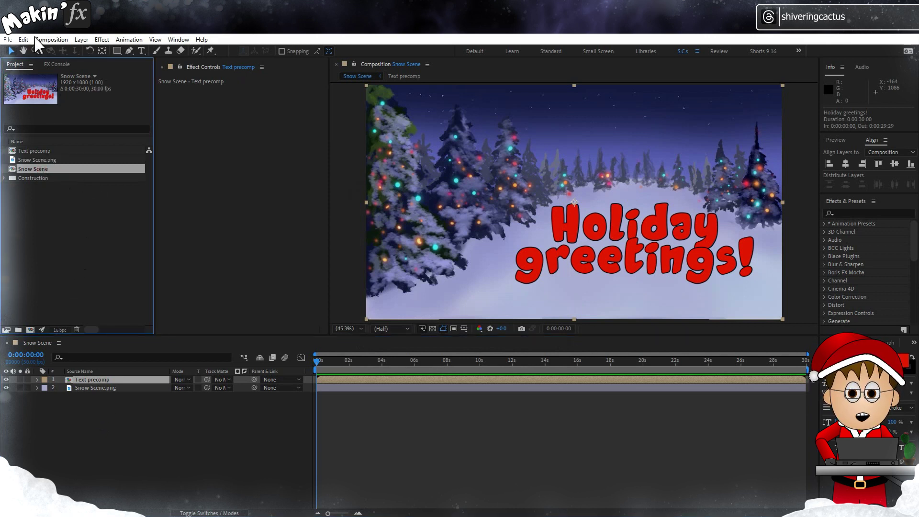
click(24, 40)
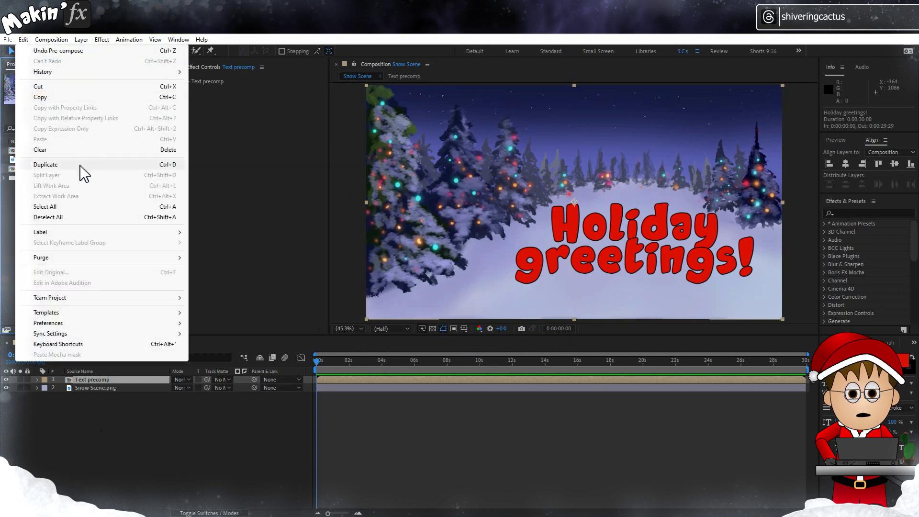
click(81, 166)
Step: Rename the duplicate Snow Scene 2 composition to Landscape in Composition Settings
double_click(42, 168)
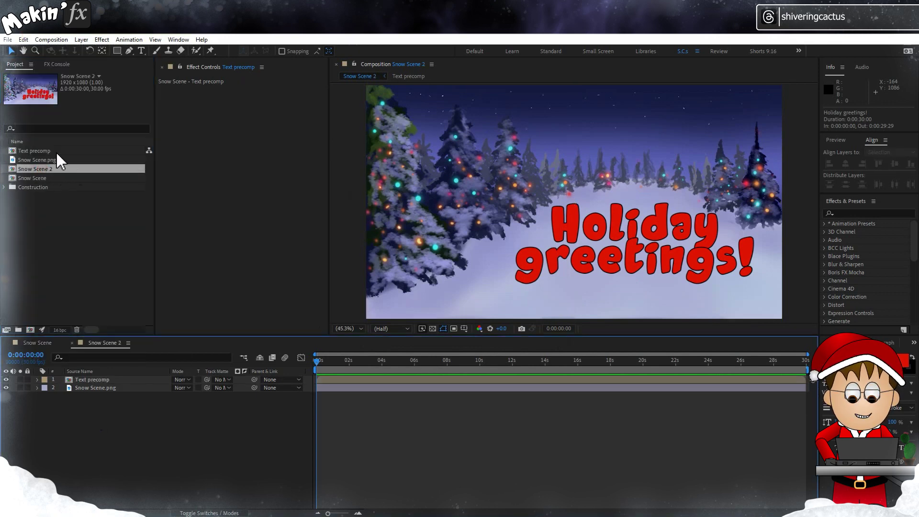
click(66, 40)
click(76, 66)
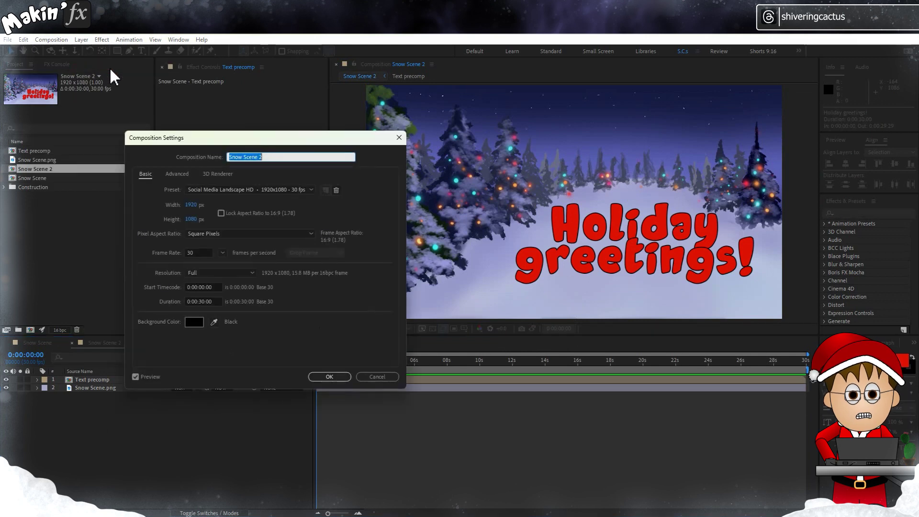
text(Landscape)
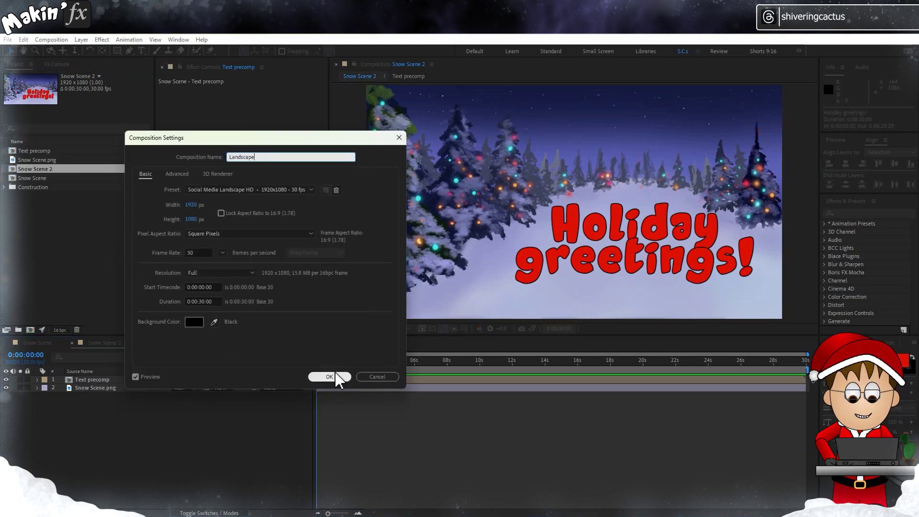
click(330, 377)
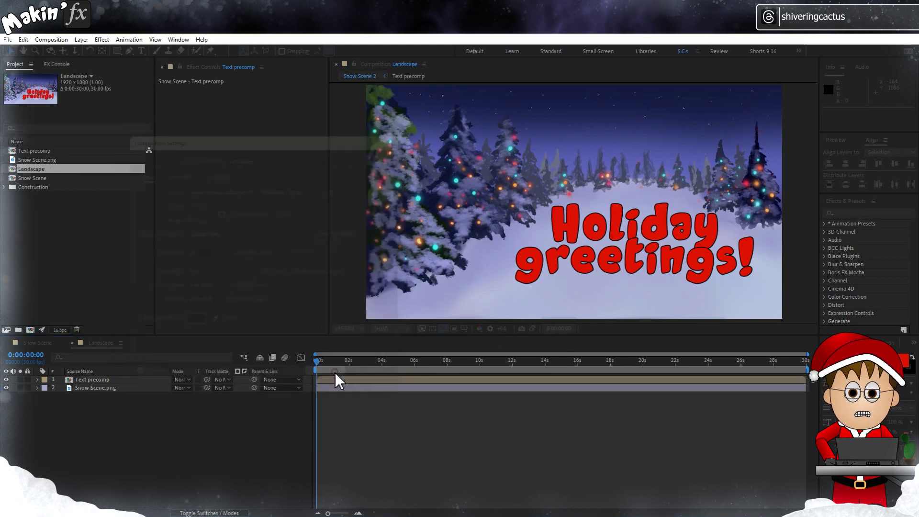
Step: Make the Snow Scene.png layer a guide layer in Landscape
click(87, 388)
right_click(87, 389)
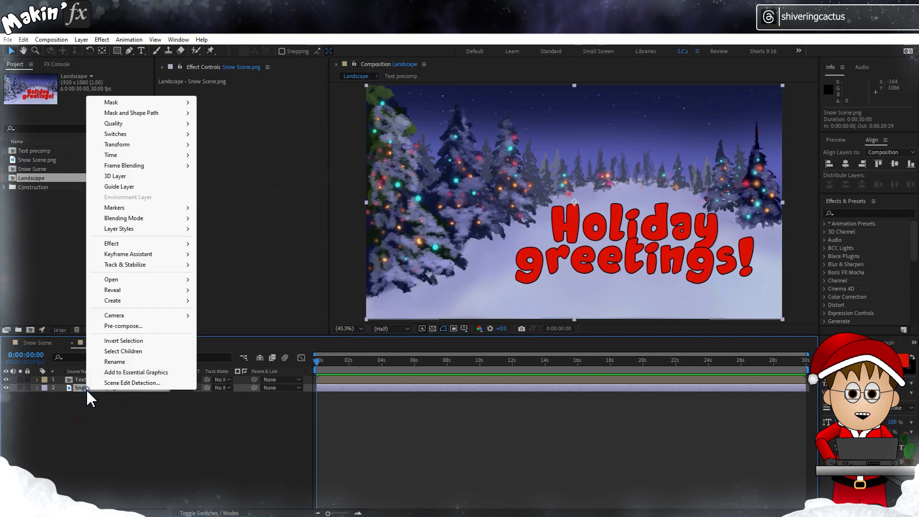
click(148, 187)
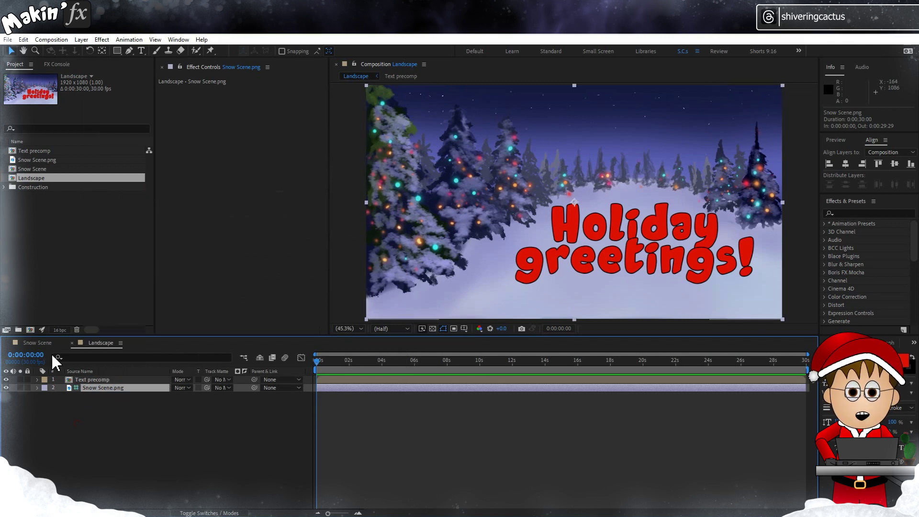
Step: Nest Landscape into Snow Scene as layer 2, check the background, then return to Landscape
click(38, 343)
drag(28, 182, 41, 399)
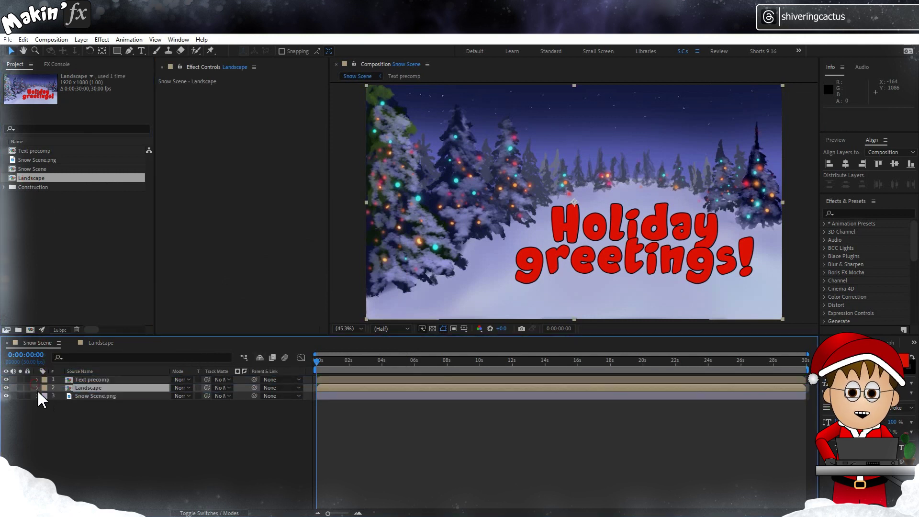
click(6, 396)
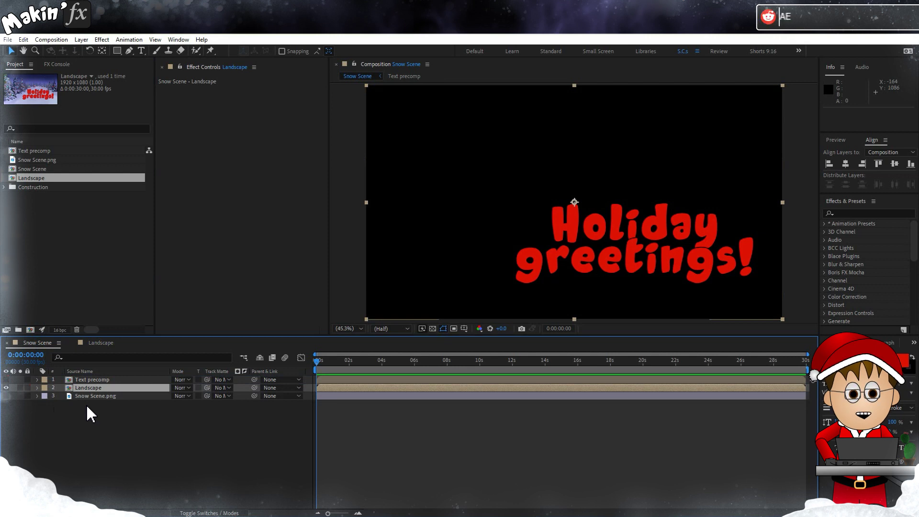
click(7, 396)
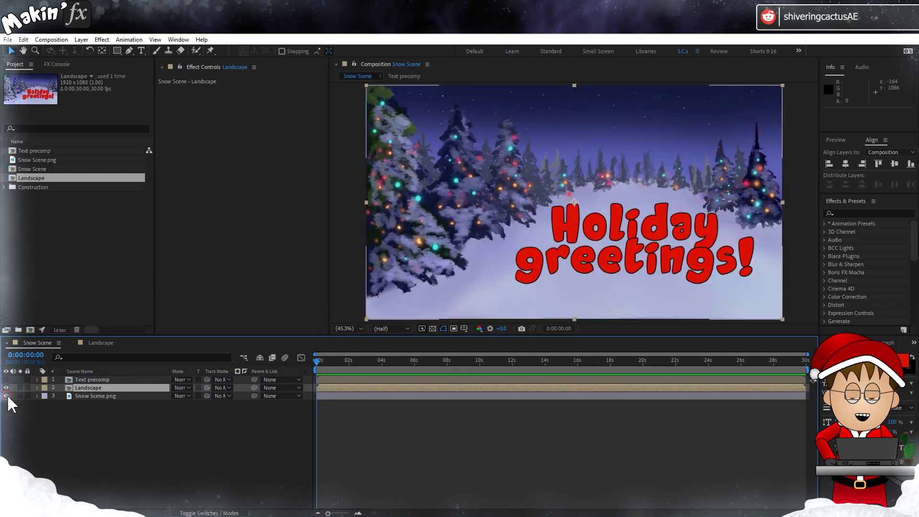
click(100, 343)
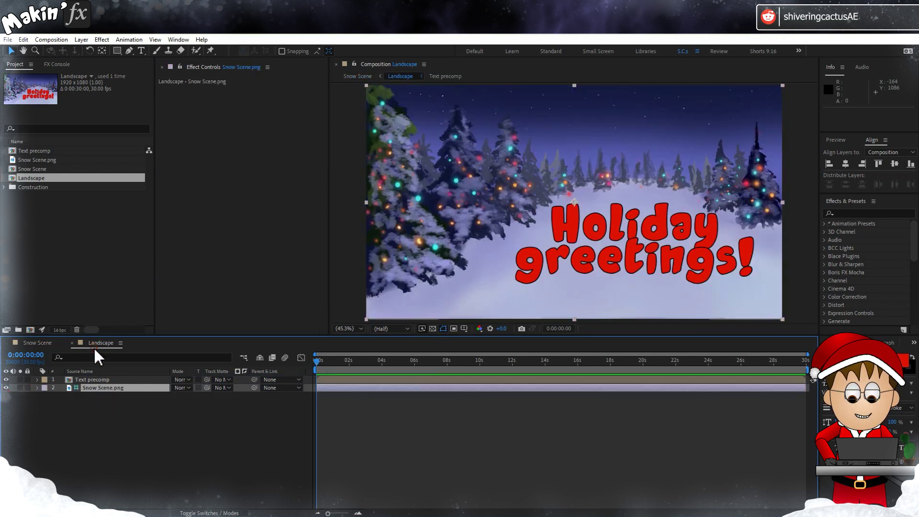
click(93, 434)
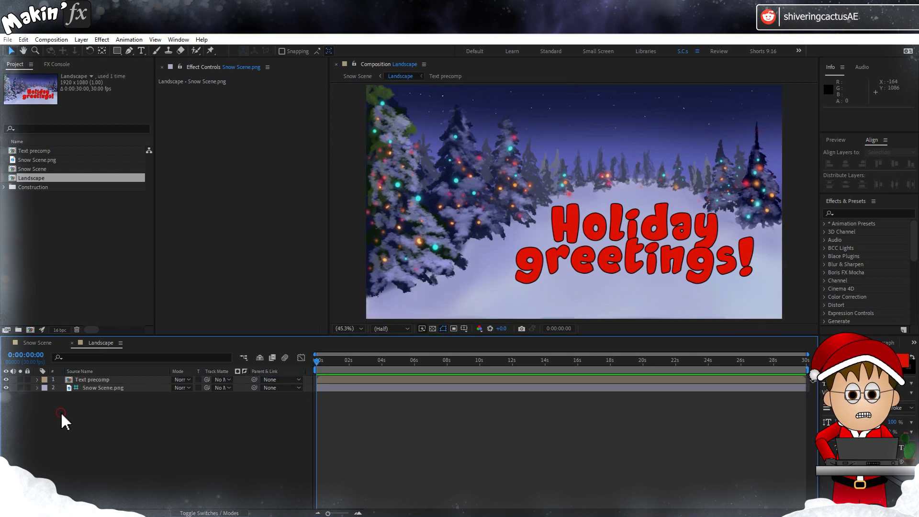
Step: Draw a closed wavy ground shape with the Pen along the bottom of the frame
click(129, 50)
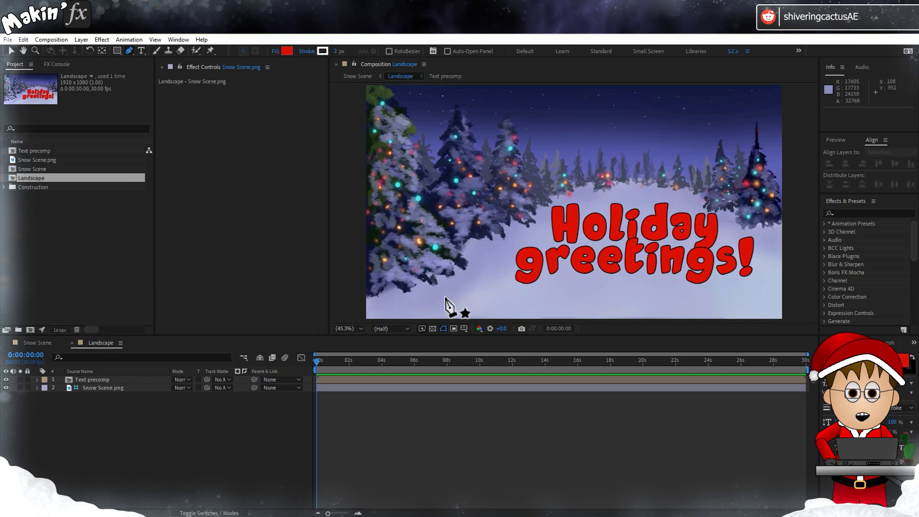
key(comma)
key(comma)
click(442, 254)
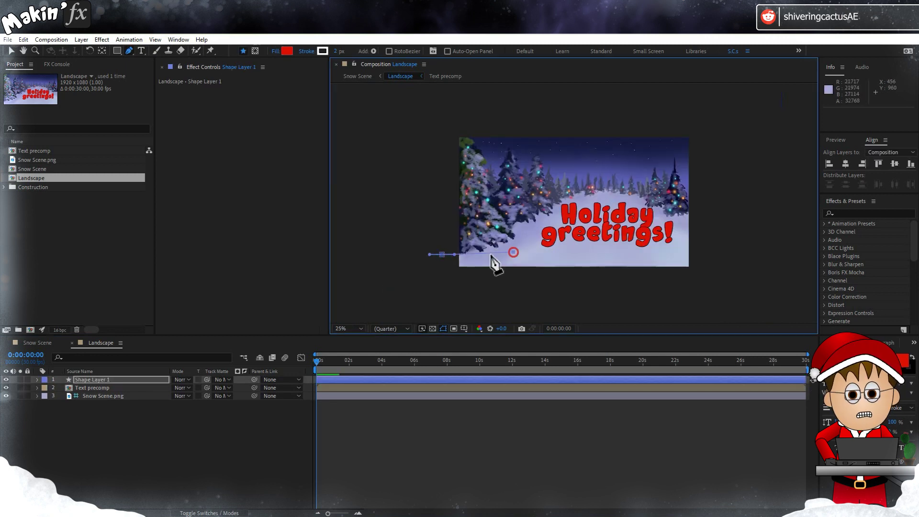
drag(517, 252, 579, 251)
click(626, 253)
click(668, 254)
mouse_move(695, 254)
mouse_down()
mouse_move(728, 263)
mouse_move(709, 297)
mouse_up()
drag(491, 288, 519, 297)
click(419, 277)
click(430, 254)
scroll(474, 263, up, 2)
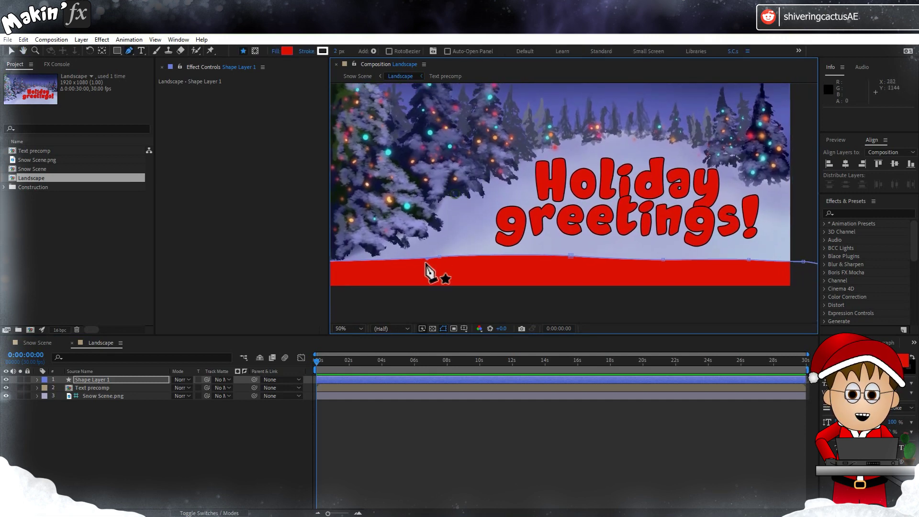
click(357, 329)
click(361, 345)
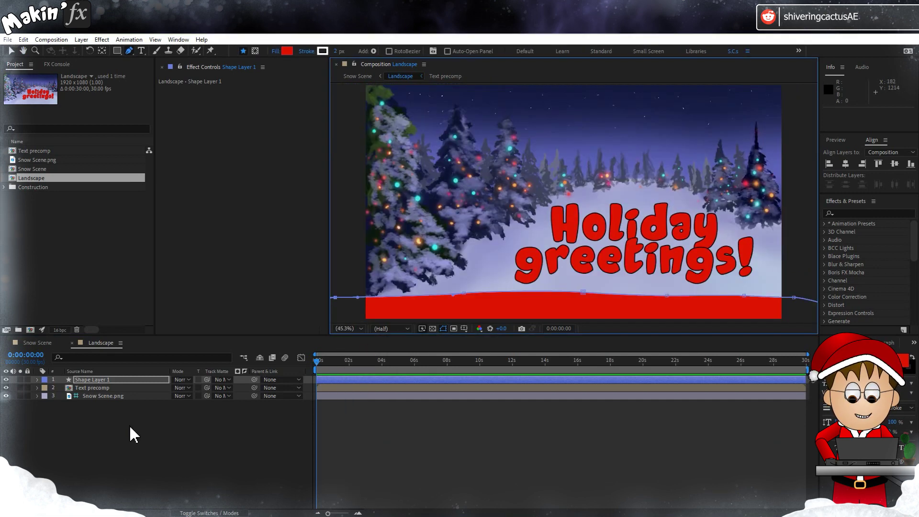
Step: Change the Fill 1 colour of Shape 1 in Shape Layer 1 to white
click(106, 382)
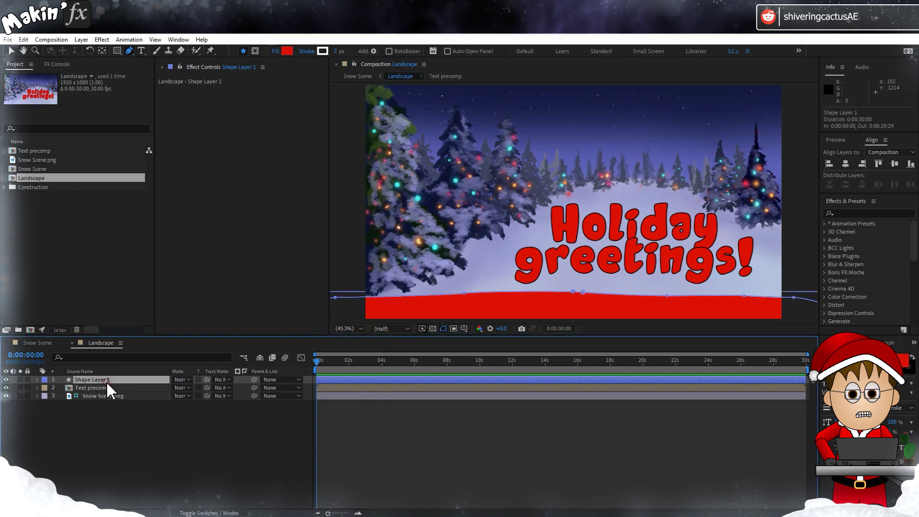
click(38, 381)
click(46, 388)
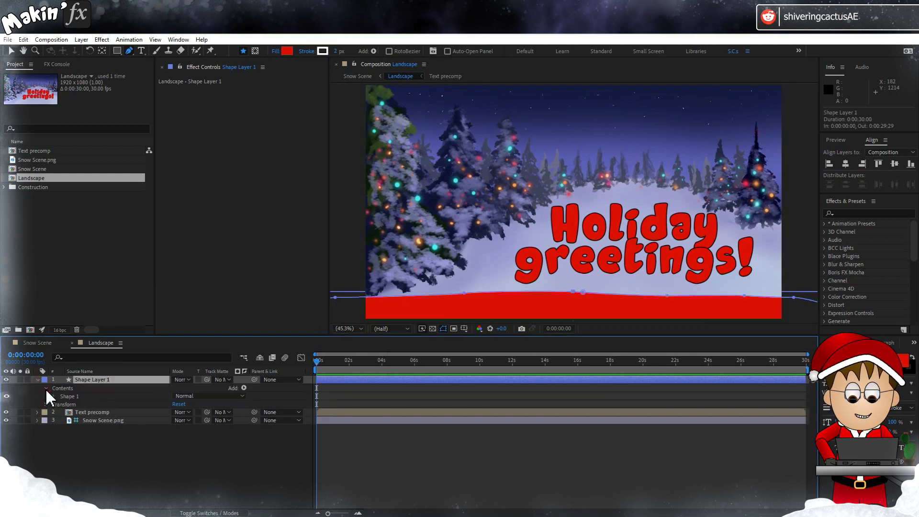
click(54, 397)
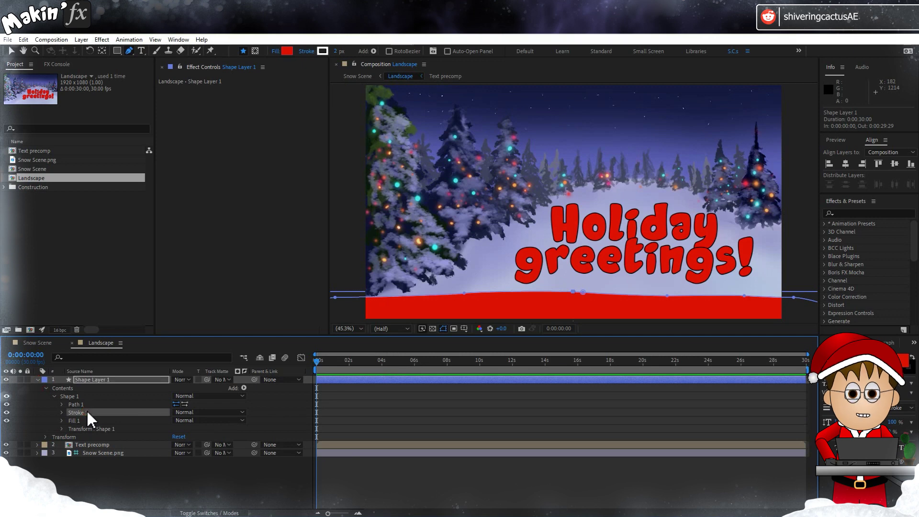
click(61, 413)
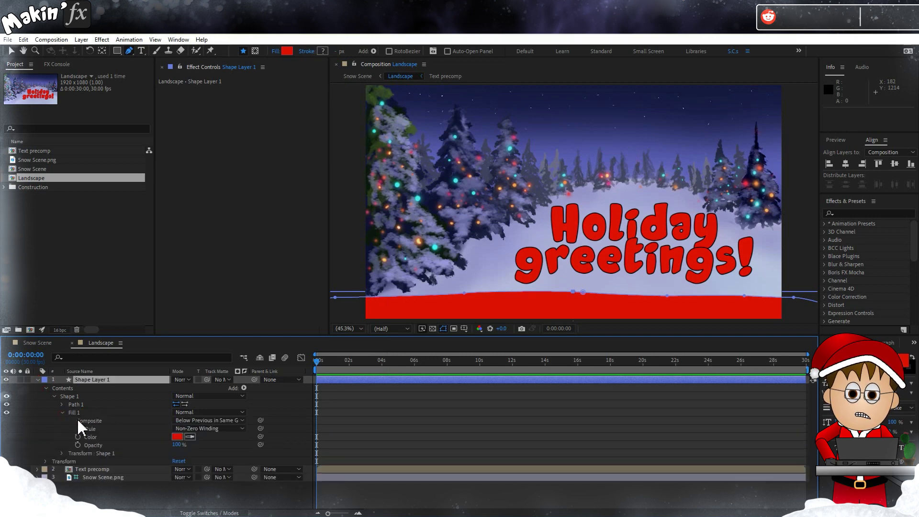
click(177, 437)
drag(115, 325, 68, 263)
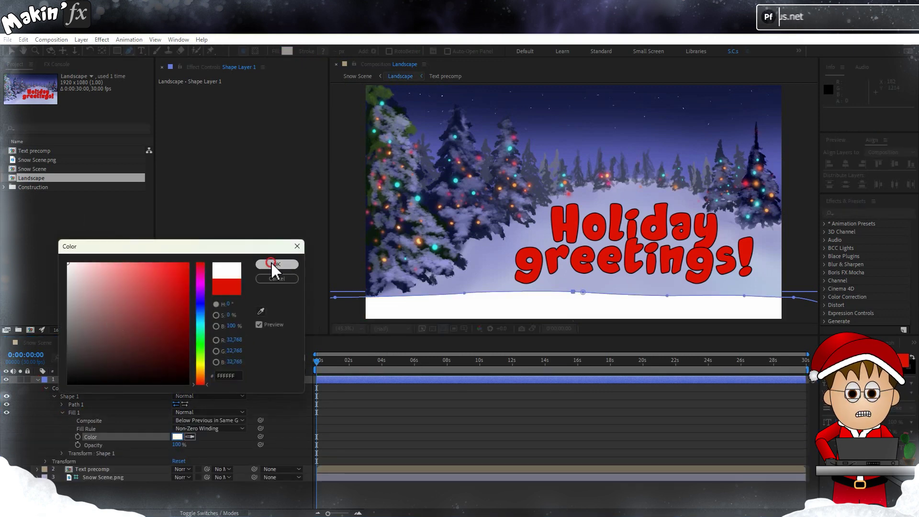
click(271, 261)
click(58, 437)
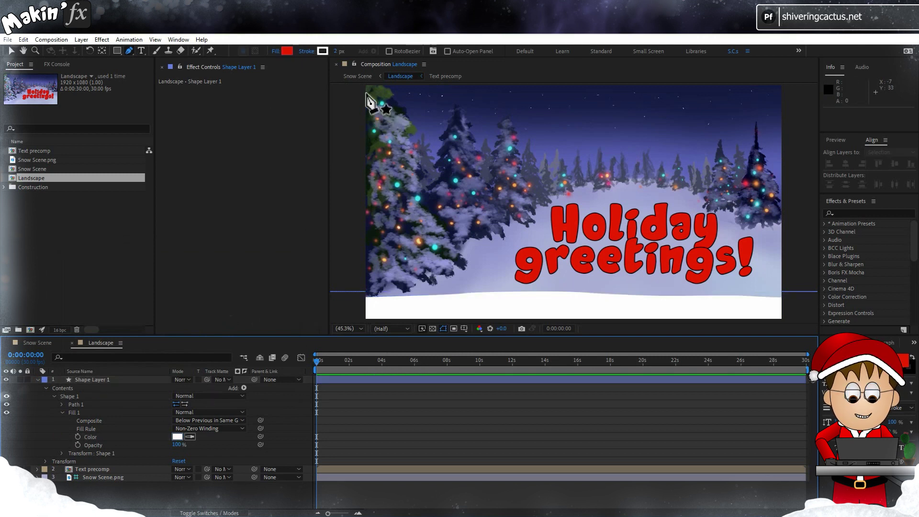
Step: Draw a second closed path tracing the left tree's edge and extending past the frame
click(96, 381)
click(370, 103)
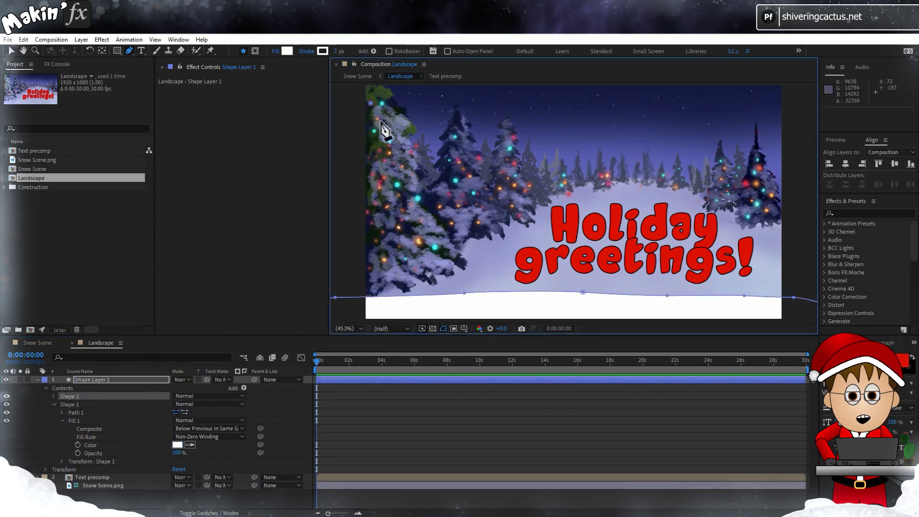
click(385, 135)
click(401, 157)
click(406, 187)
click(413, 205)
click(441, 237)
click(449, 252)
click(356, 280)
drag(359, 287, 532, 273)
click(514, 119)
click(485, 94)
scroll(503, 174, right, 2)
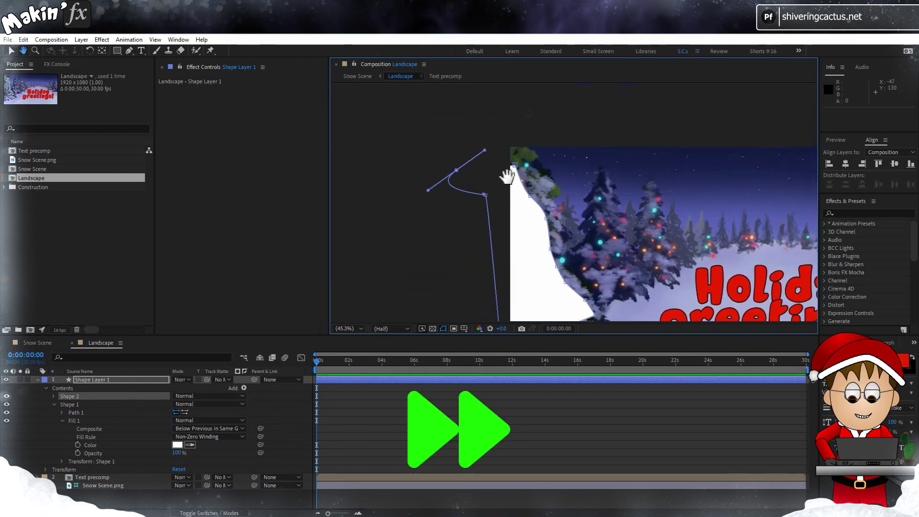
scroll(436, 240, right, 6)
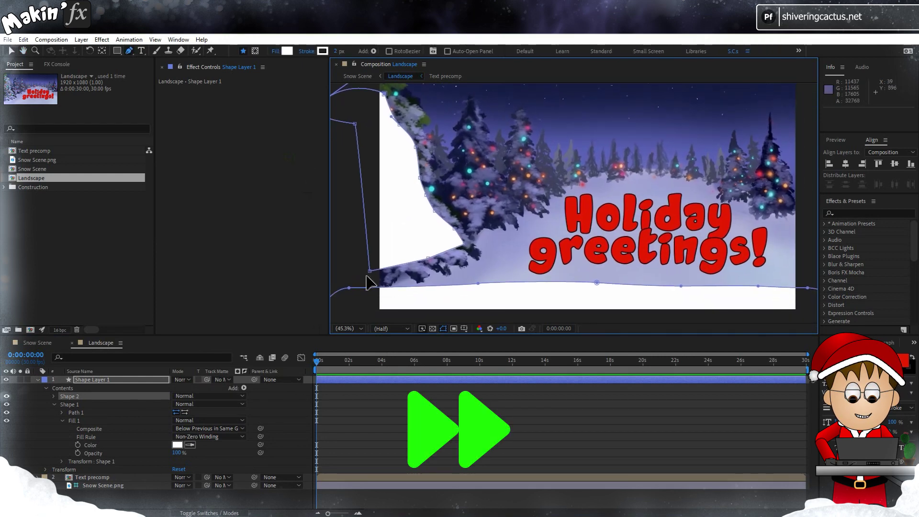
Step: Give Shape 2 a Gradient Fill and delete its stroke and solid fill
click(53, 397)
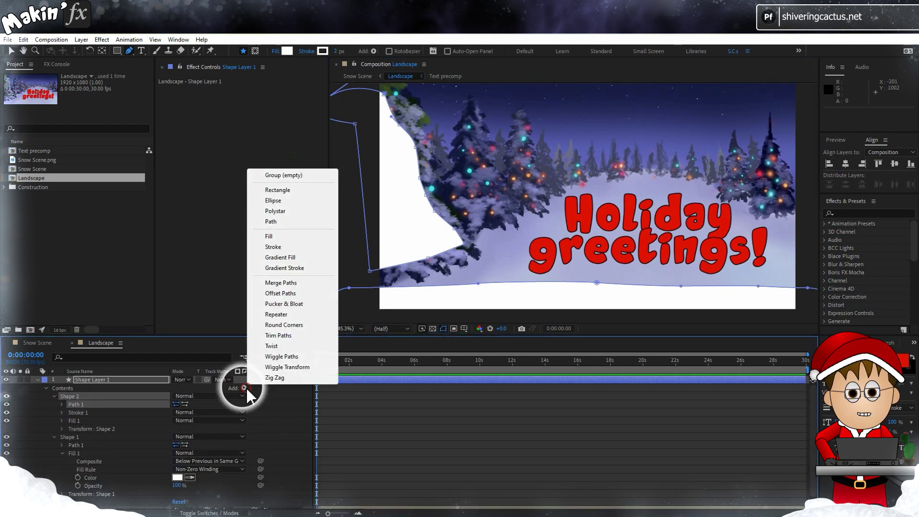
click(305, 259)
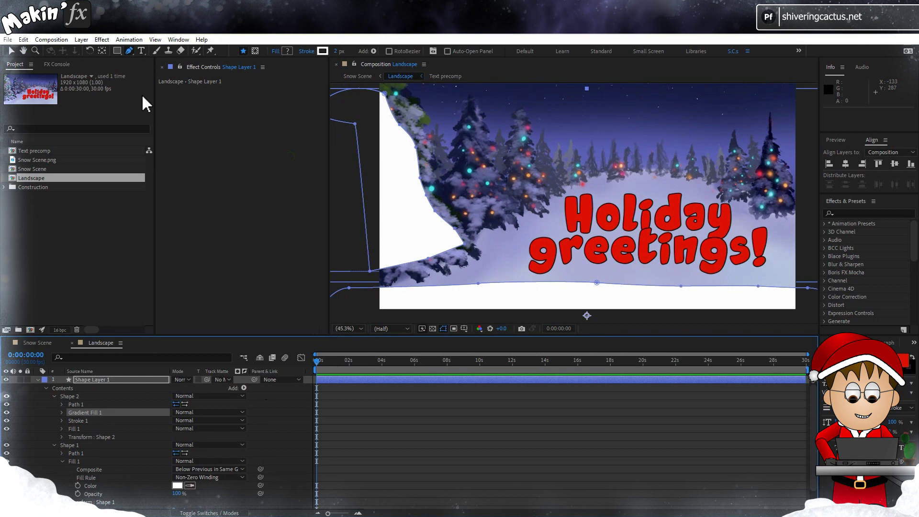
click(13, 52)
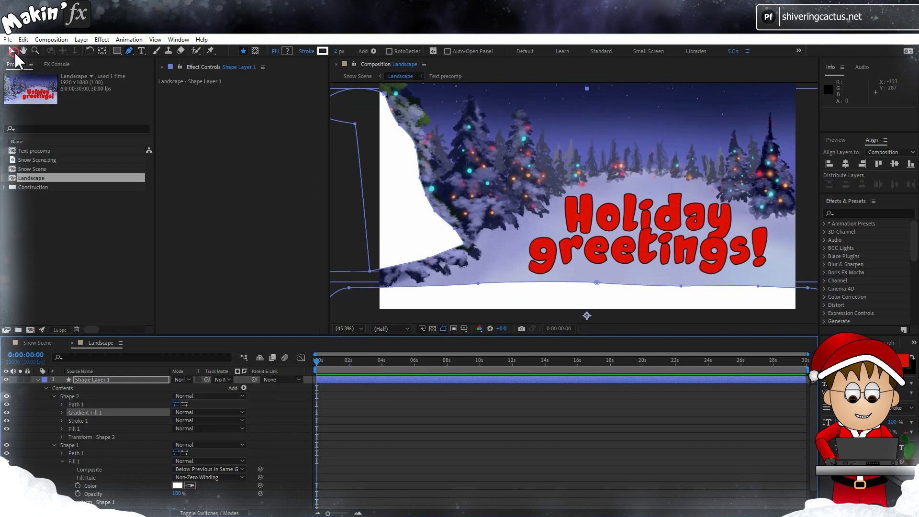
click(86, 422)
key(Delete)
click(80, 422)
key(Delete)
Step: Drag the gradient handles so Shape 2's gradient runs from white to black
click(87, 412)
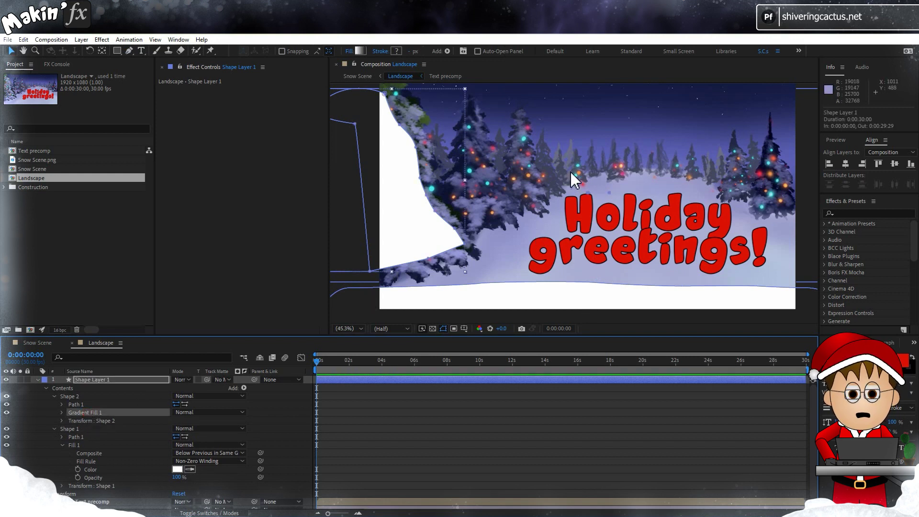
drag(593, 196, 387, 210)
drag(609, 192, 427, 194)
click(427, 194)
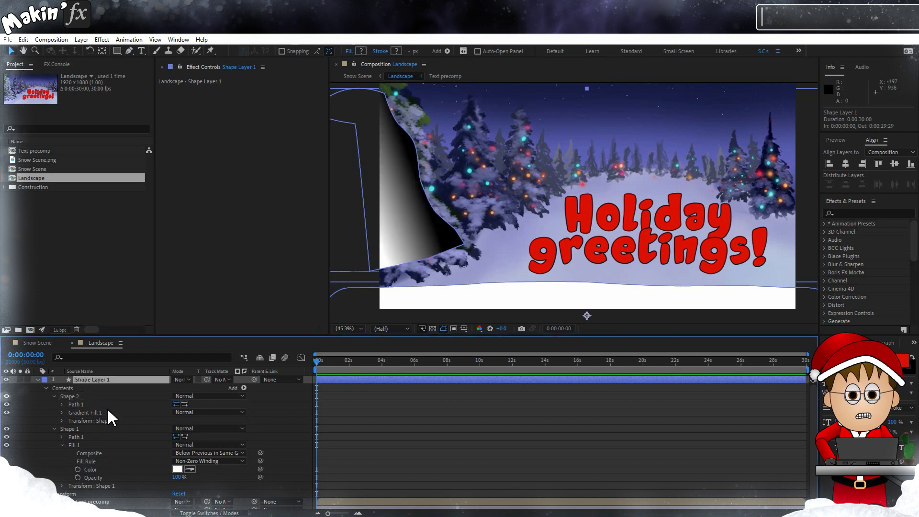
Step: Apply a Fast Box Blur with Blur Radius 40 to Shape Layer 1
click(37, 379)
click(102, 40)
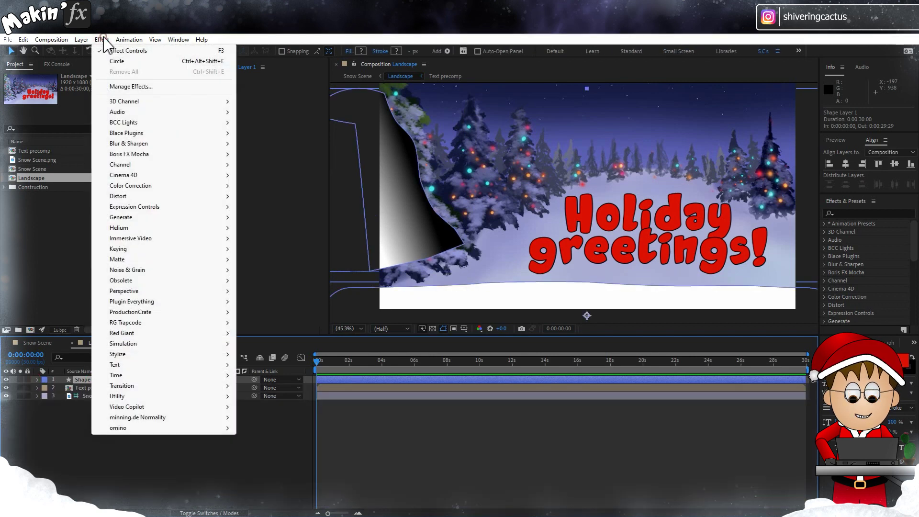
mouse_move(153, 145)
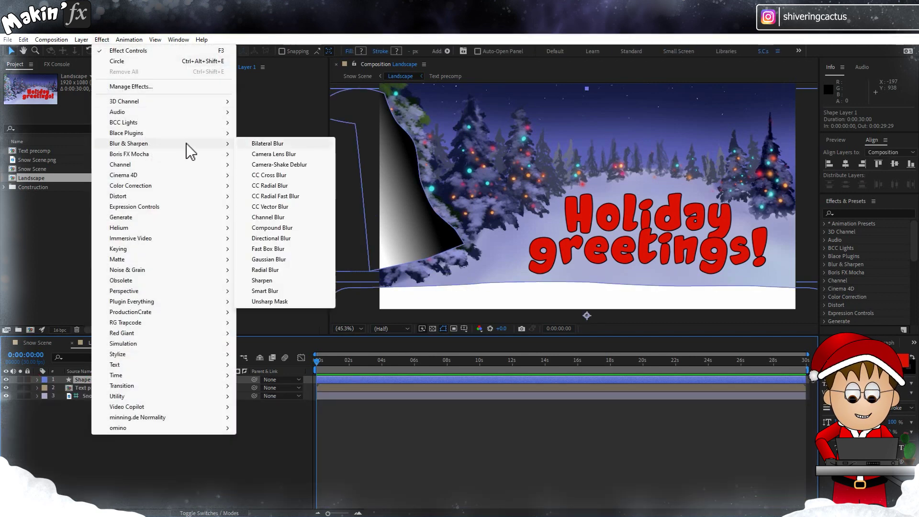
click(280, 249)
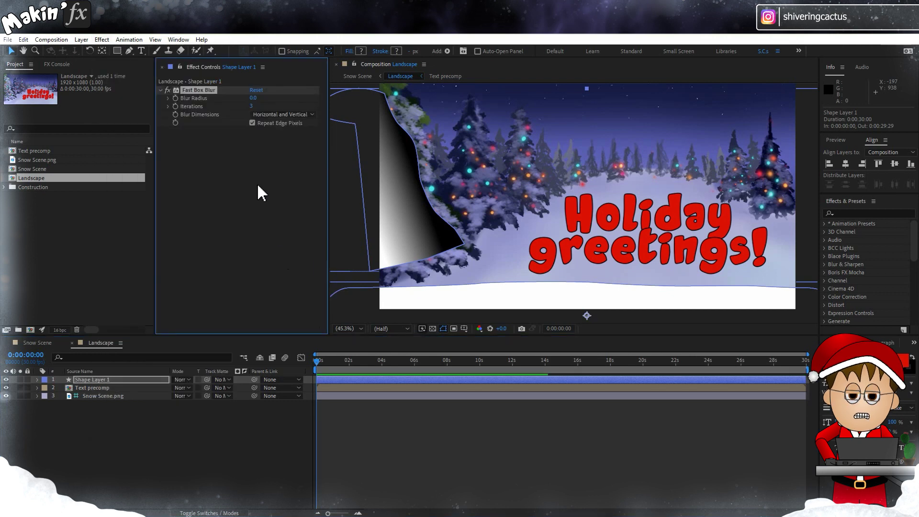
click(252, 98)
text(40)
key(Return)
click(98, 386)
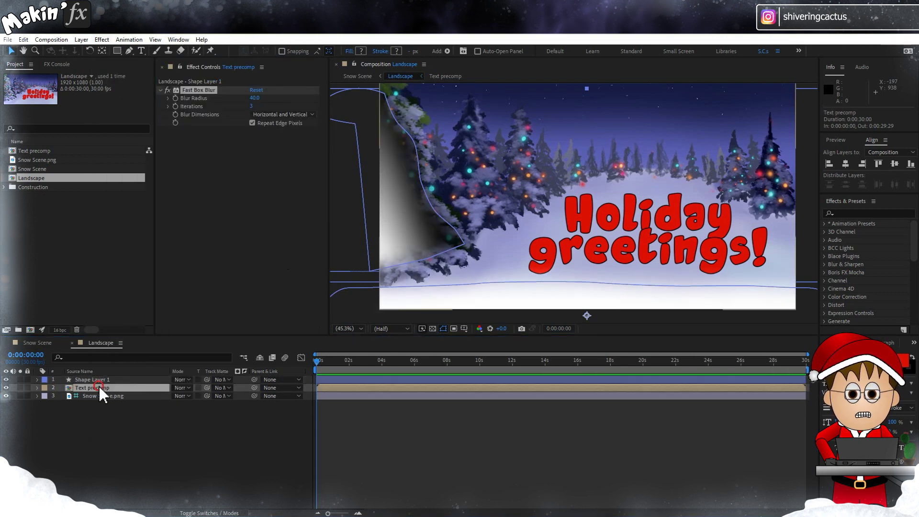
click(99, 41)
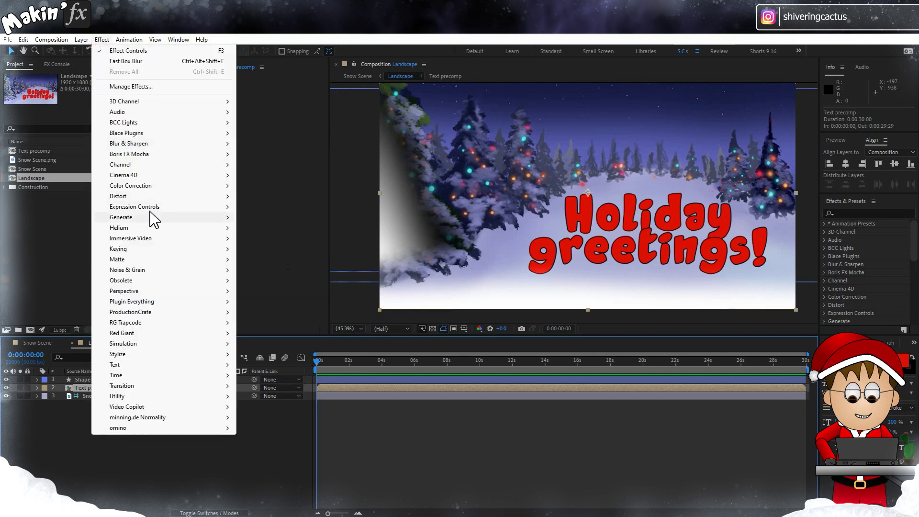
Step: Add a Fill effect set to white on the Text precomp layer
mouse_move(156, 218)
click(261, 376)
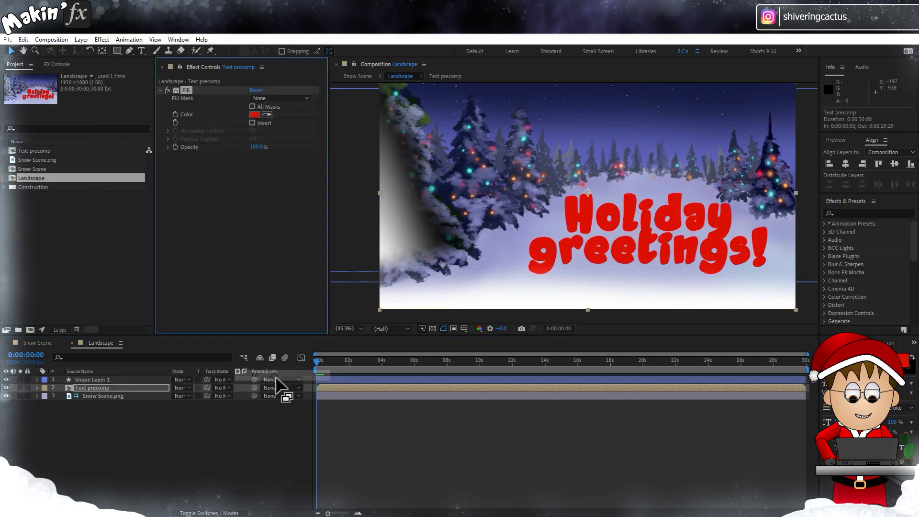
click(255, 114)
drag(119, 297, 46, 236)
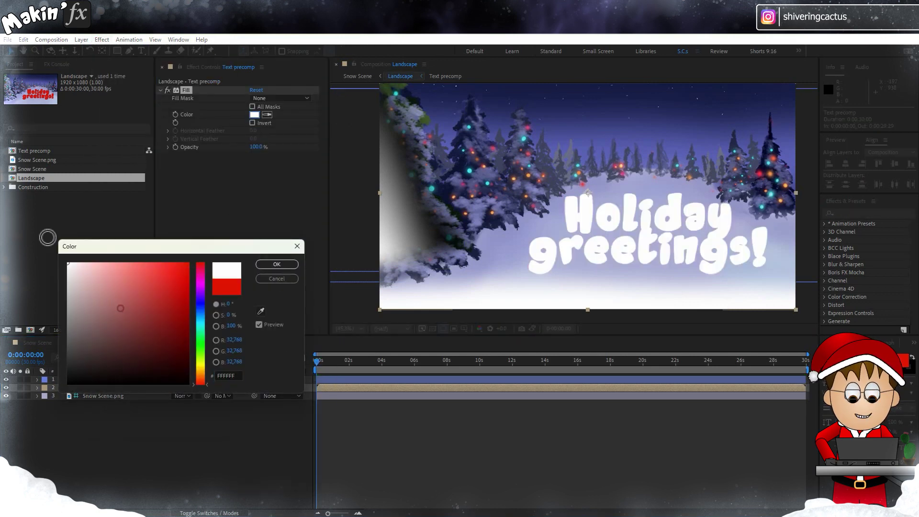
click(270, 266)
click(215, 429)
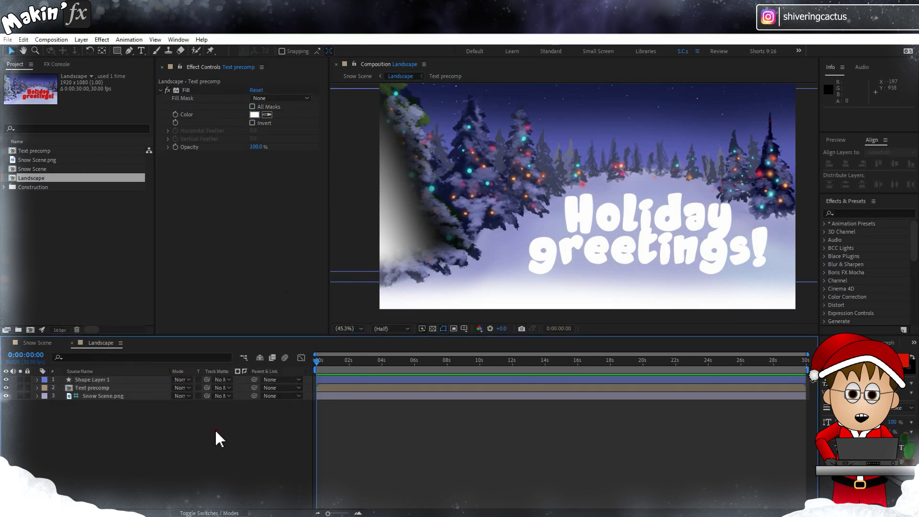
Step: In Snow Scene, hide the Landscape layer and show the Text precomp layer
click(48, 342)
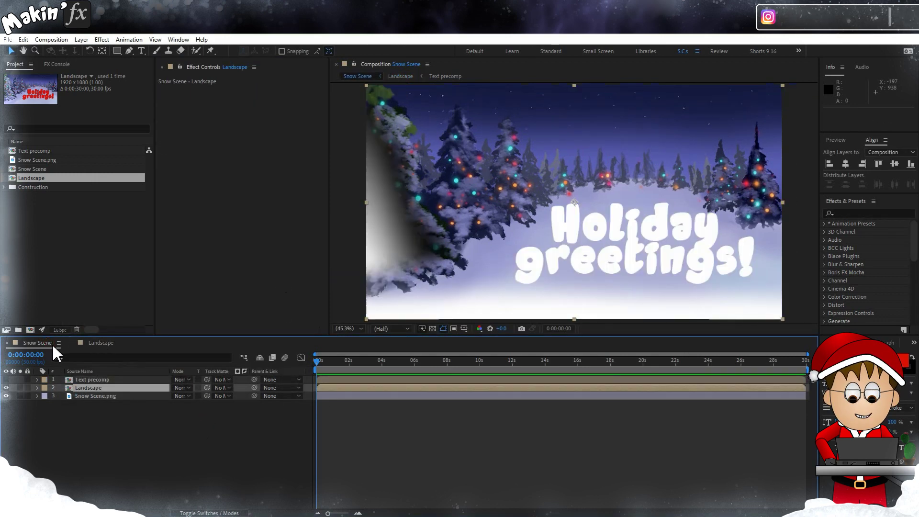
click(6, 388)
click(6, 380)
click(72, 413)
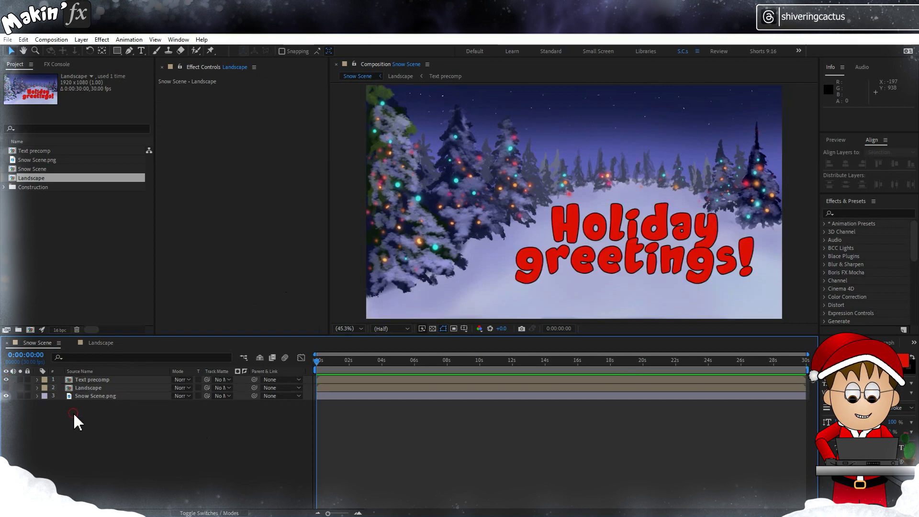
Step: Create a red comp-size solid layer and name it Particles
click(81, 40)
mouse_move(93, 51)
click(313, 62)
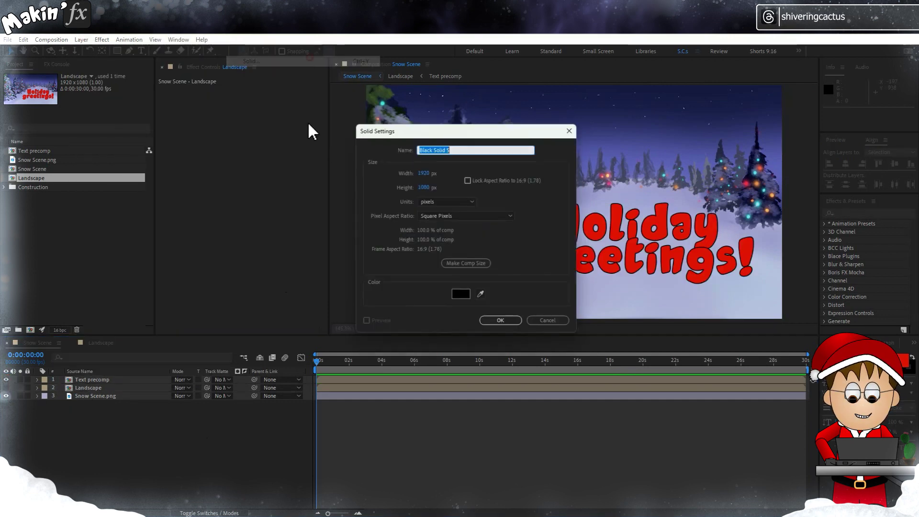
click(484, 264)
click(461, 294)
key(Return)
click(511, 323)
key(Return)
text(Particles)
key(Return)
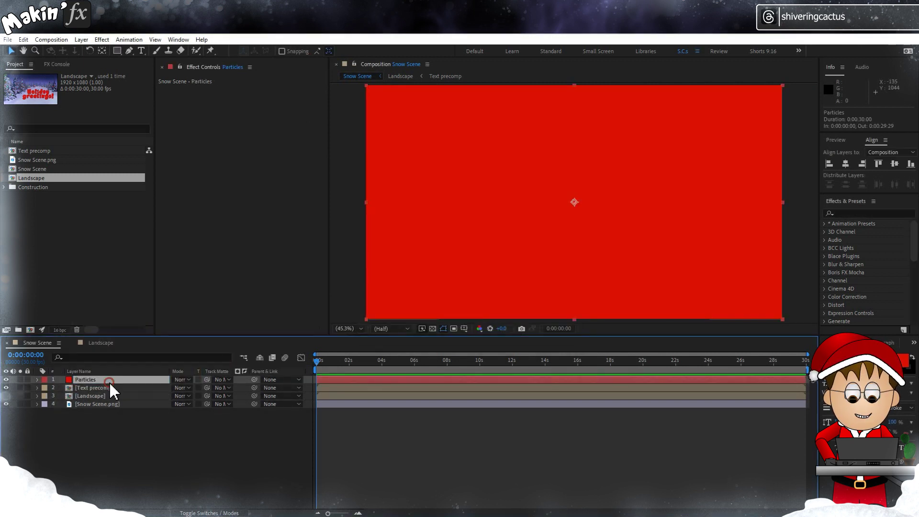
Step: Apply Particle Playground to Particles and scrub forward to preview the particles
click(102, 39)
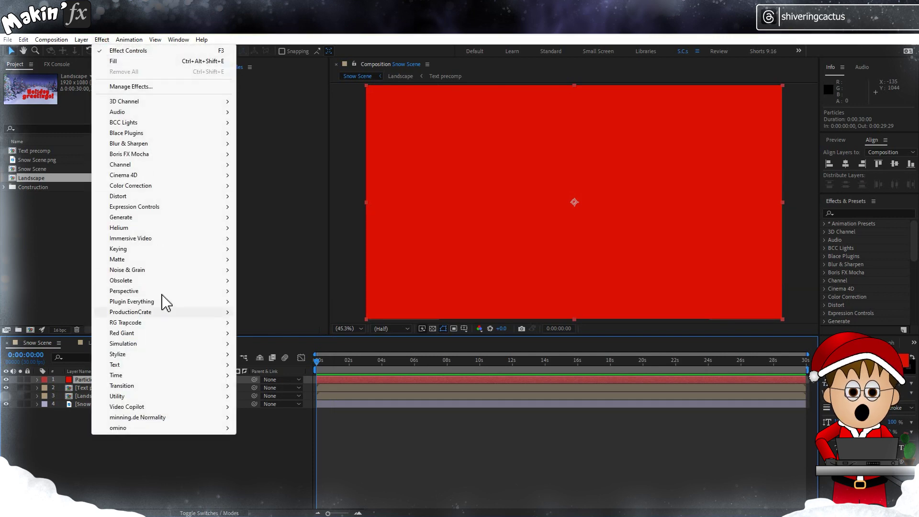
mouse_move(205, 344)
click(291, 501)
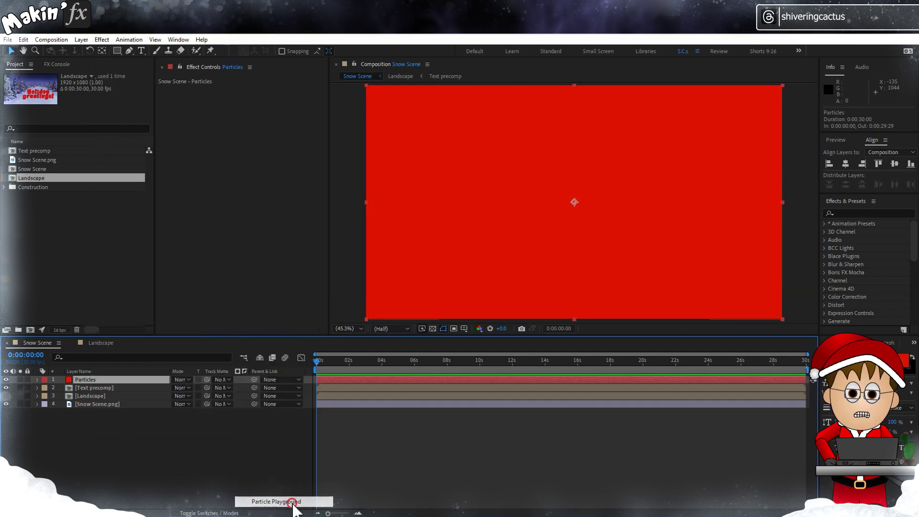
drag(326, 360, 401, 362)
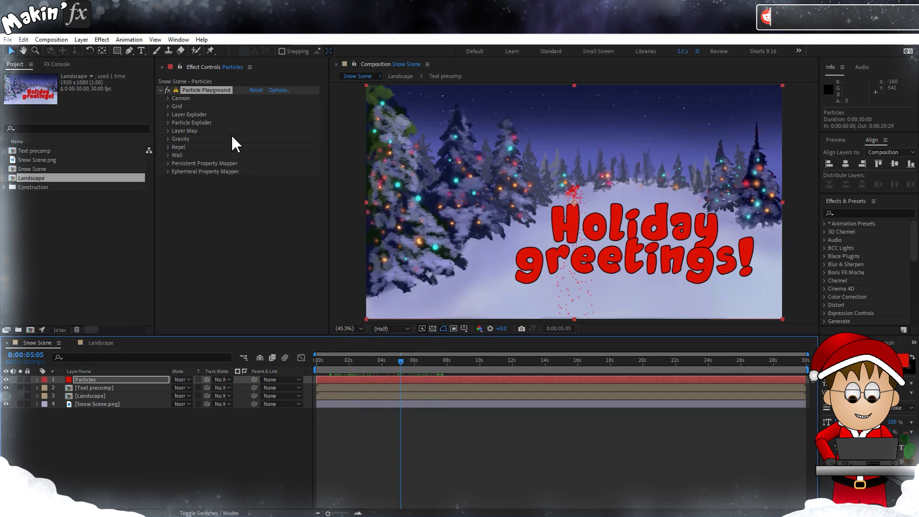
Step: Set the cannon's Barrel Radius to 960 and move it above the frame to Y -960
click(168, 97)
click(257, 115)
text(960)
key(Return)
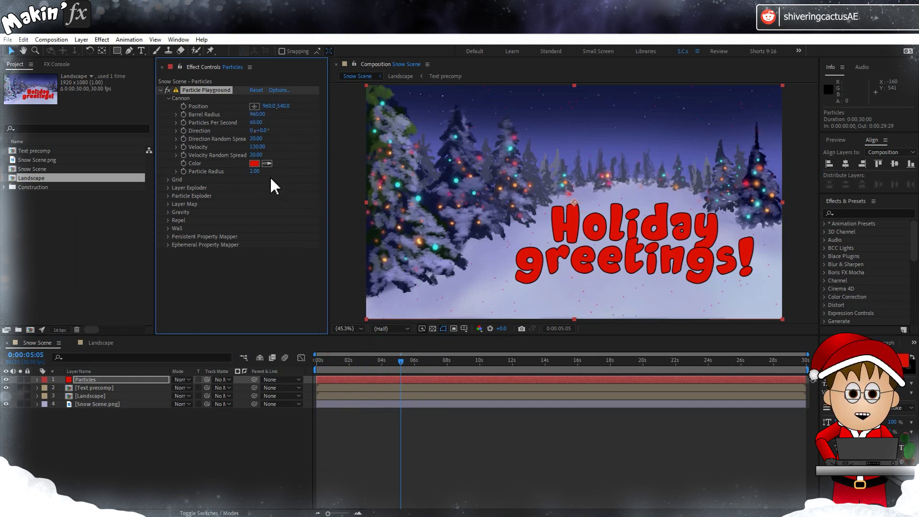
click(284, 107)
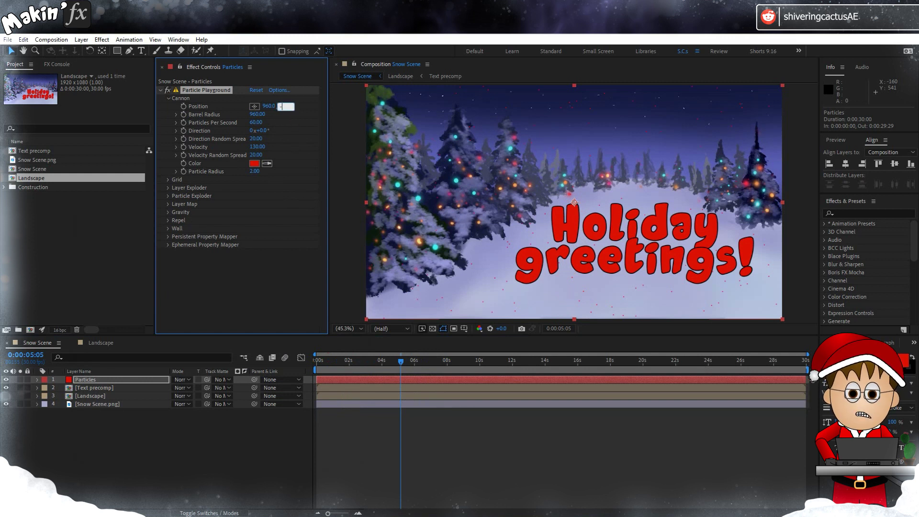
key(Return)
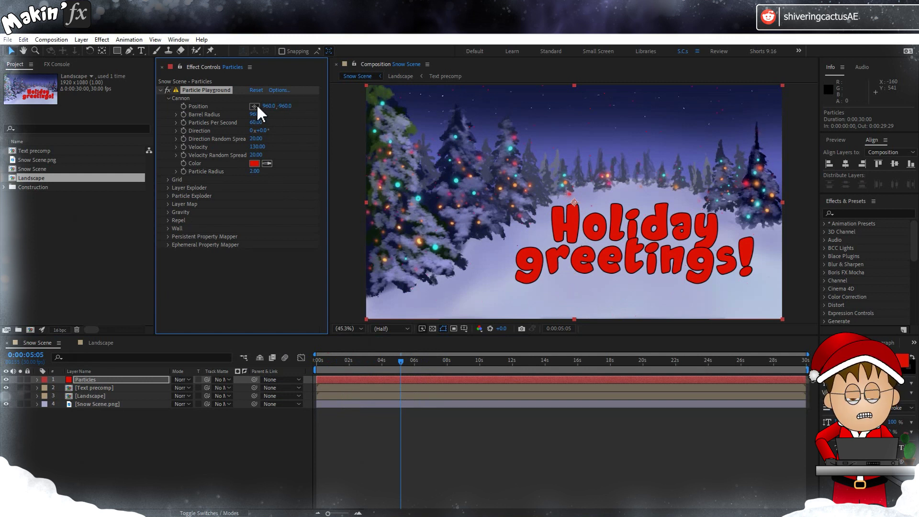
Step: Solo Particles, emit 100 white (FFFFFF) particles per second at radius 3, and preview
click(20, 379)
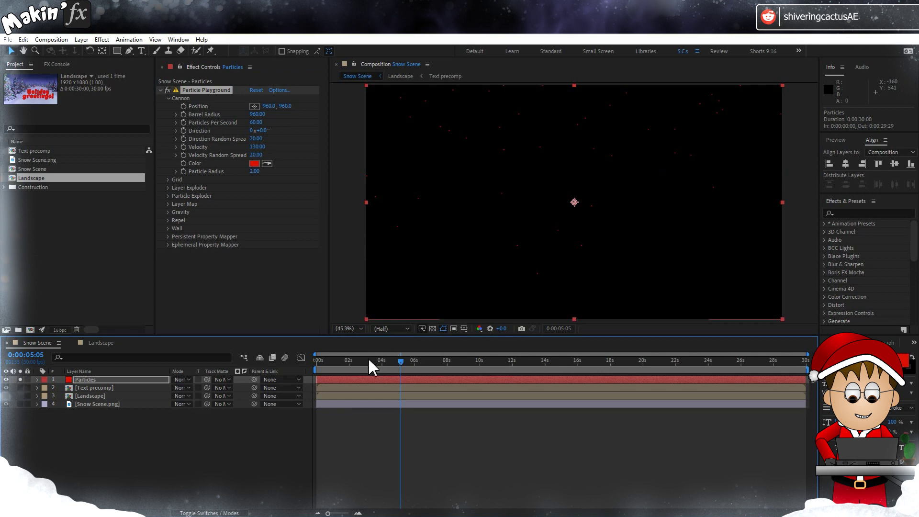
click(258, 123)
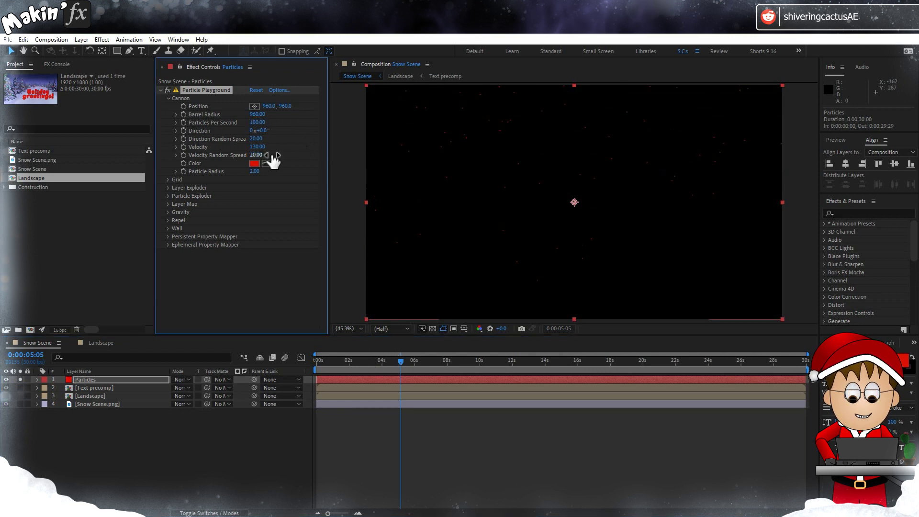
click(255, 163)
text(FFFFFF)
click(277, 264)
click(255, 171)
text(3)
key(Return)
drag(329, 361, 305, 365)
key(space)
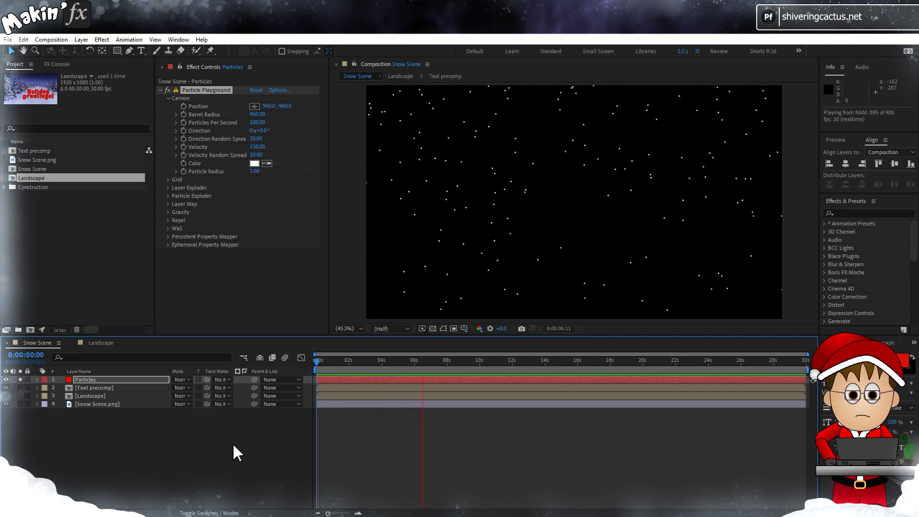
Step: Return to about 5 seconds and add Fast Box Blur with Blur Radius 3 to the particles
click(448, 359)
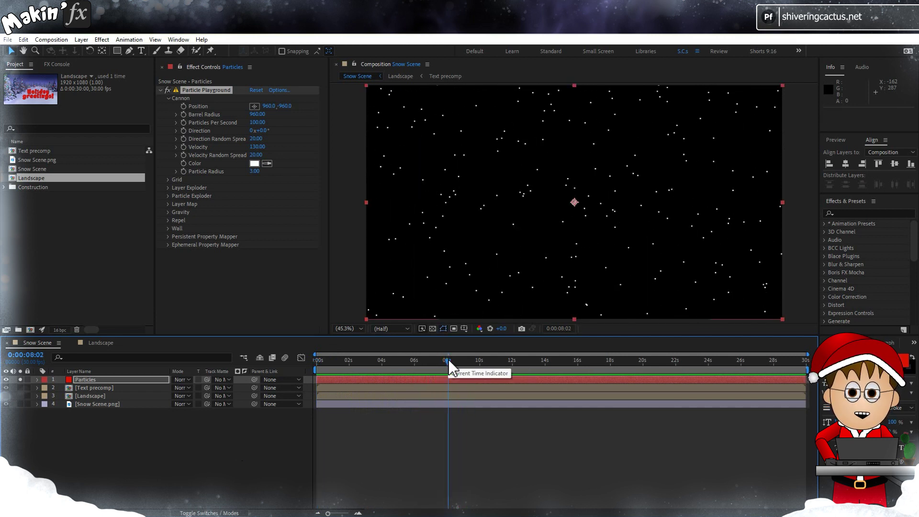
drag(450, 362, 409, 362)
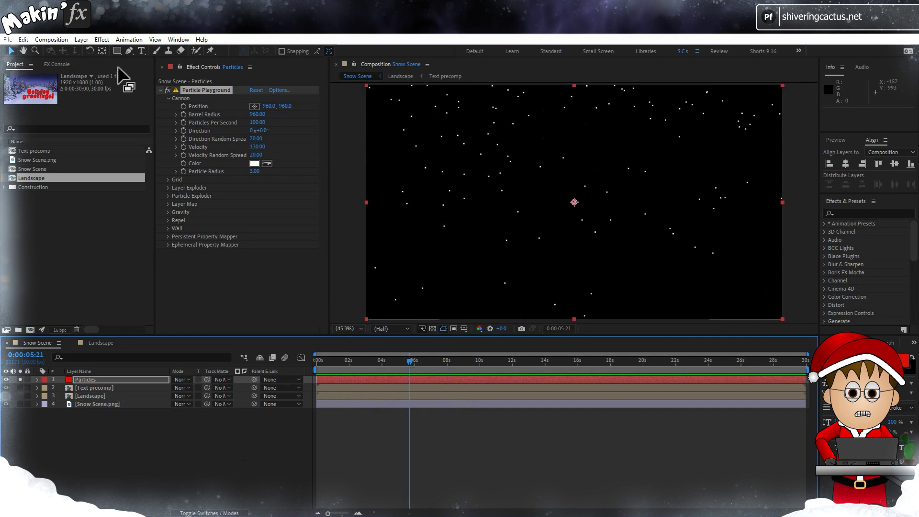
click(101, 39)
click(132, 142)
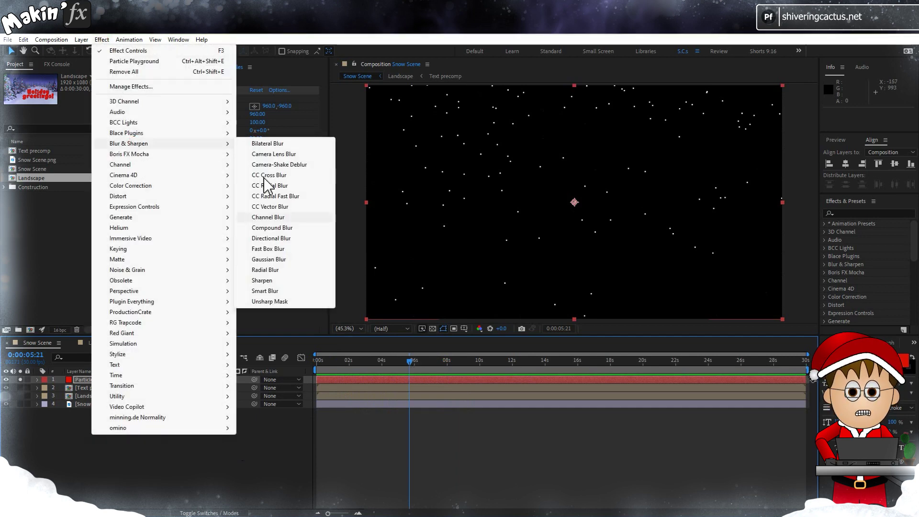
click(281, 249)
click(251, 261)
text(3)
key(Return)
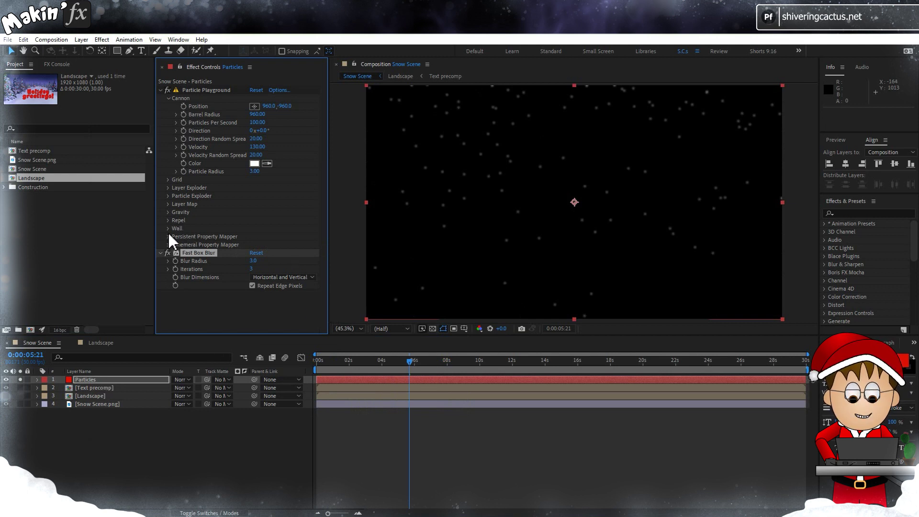
Step: Set the particles' Gravity Force to 60 and preview the falling snow
click(169, 98)
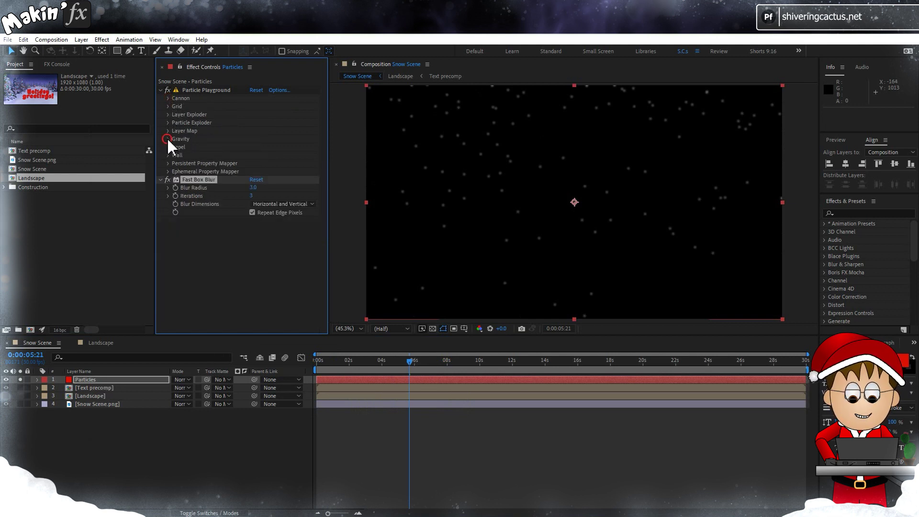
click(167, 139)
click(257, 148)
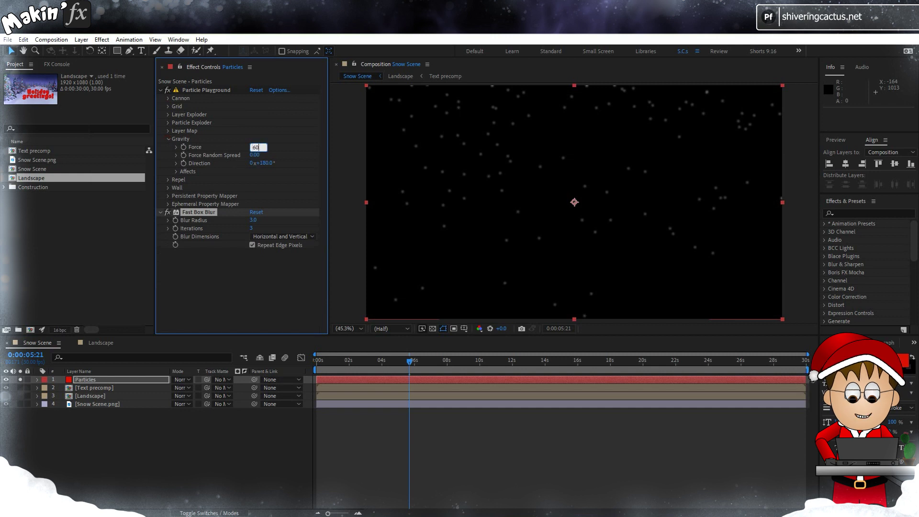
text(60)
key(Return)
key(space)
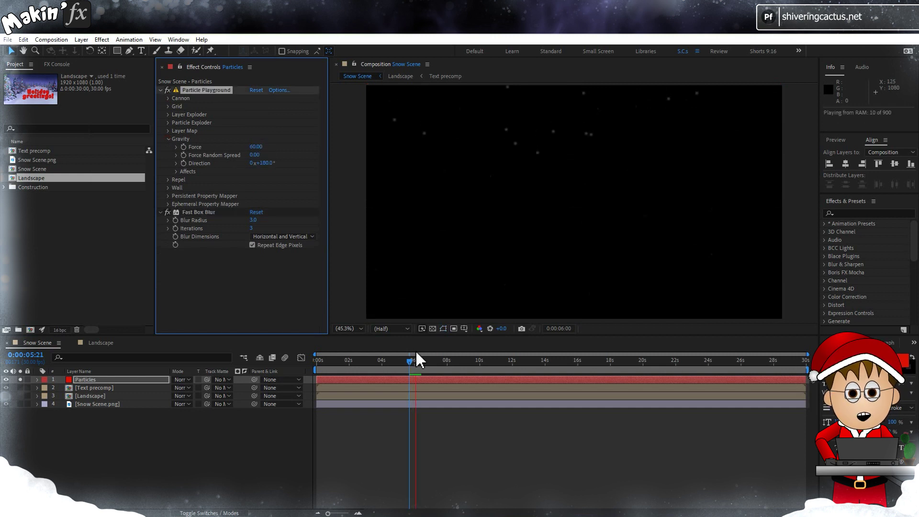
click(413, 370)
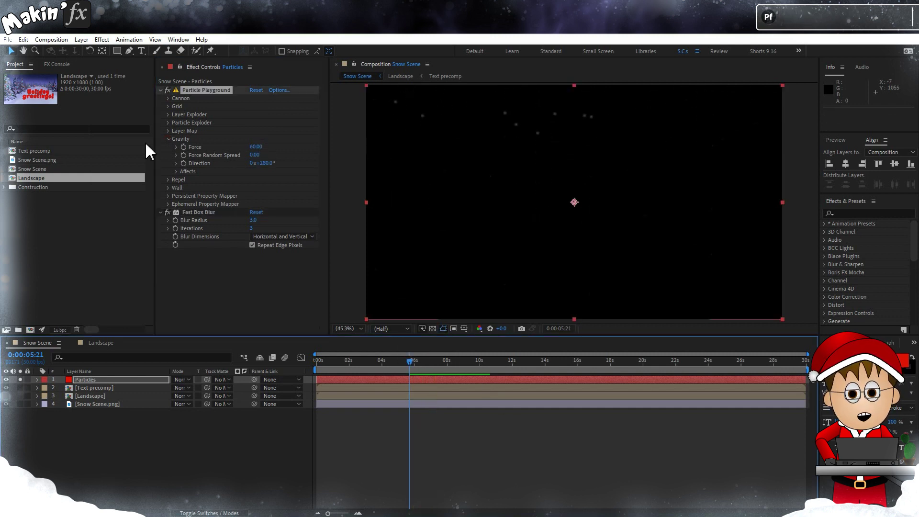
click(168, 139)
Step: In Persistent Property Mapper, use 3. Landscape as the map with Red mapped to Y Speed
click(169, 163)
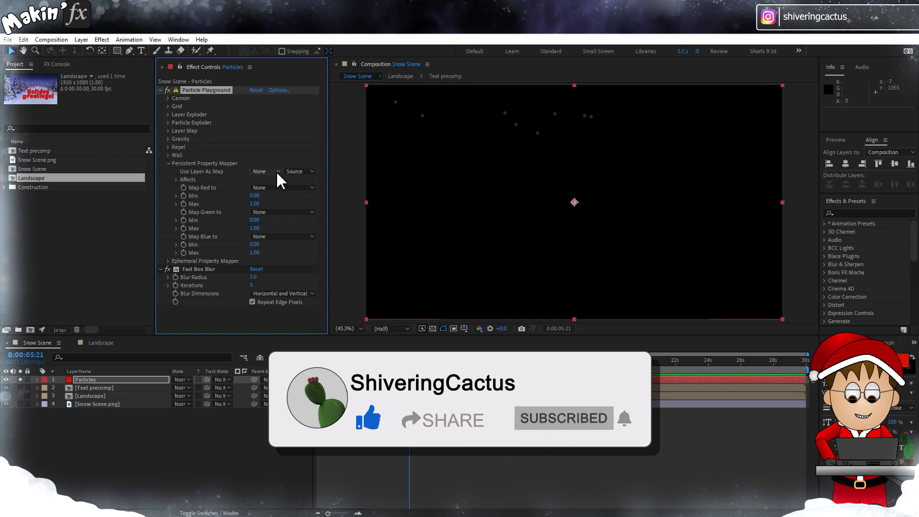
click(277, 172)
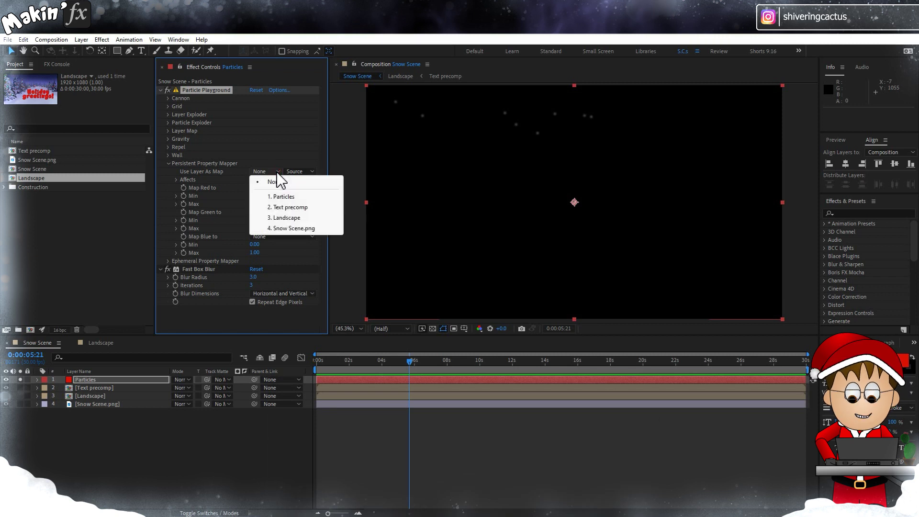
click(302, 218)
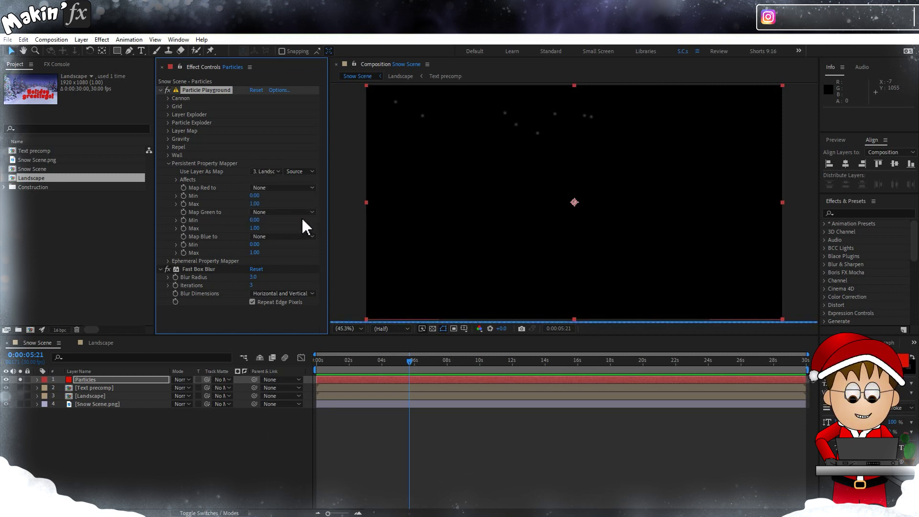
click(269, 187)
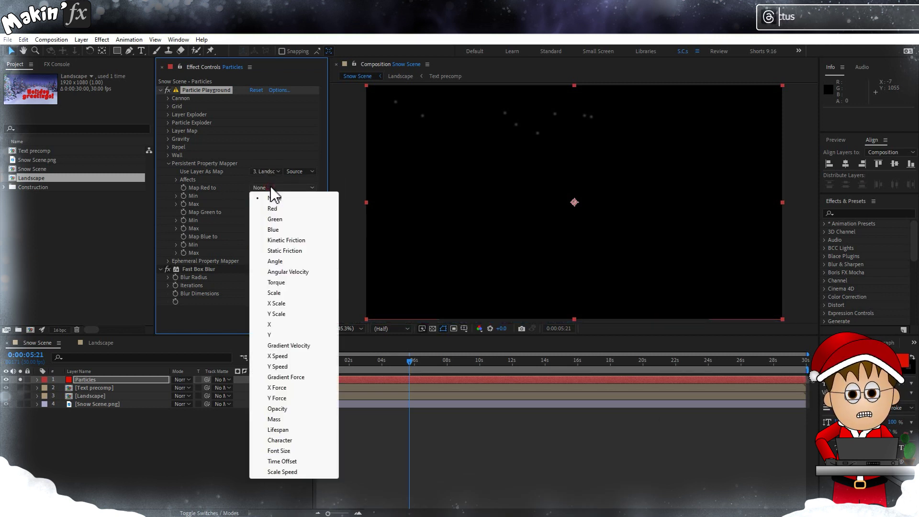
click(288, 366)
Step: Preview the result and leave the blue channel mapping at None
click(331, 387)
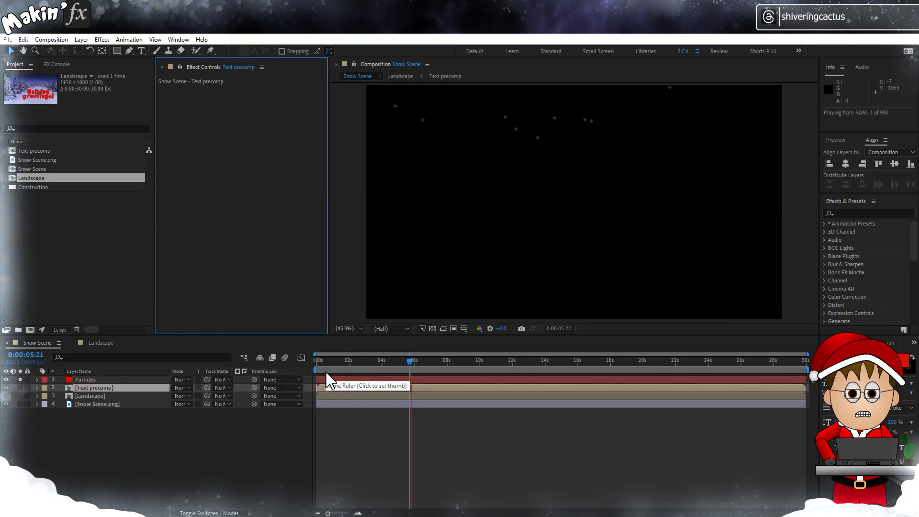
click(393, 379)
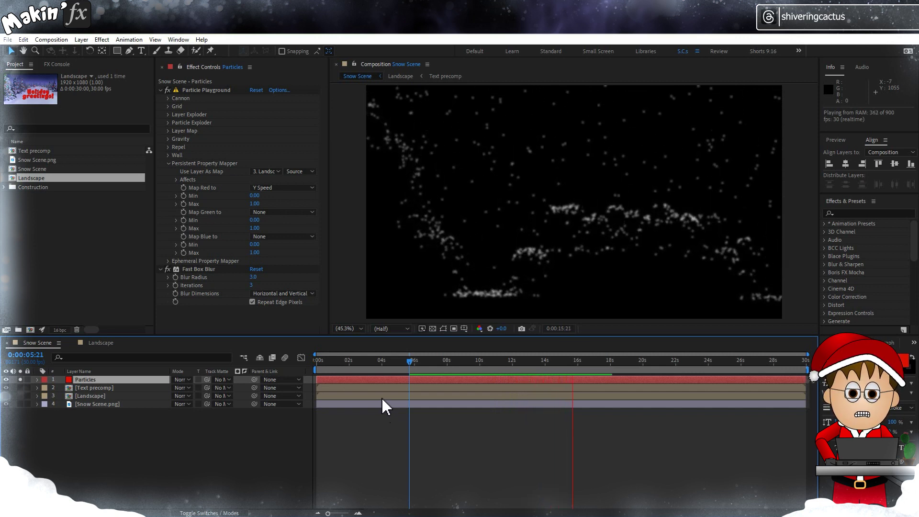
click(415, 363)
click(293, 236)
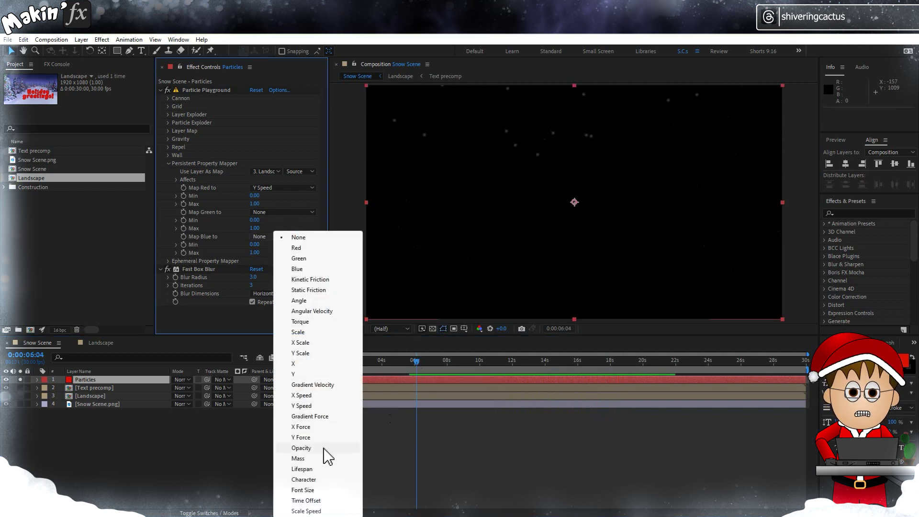
click(220, 314)
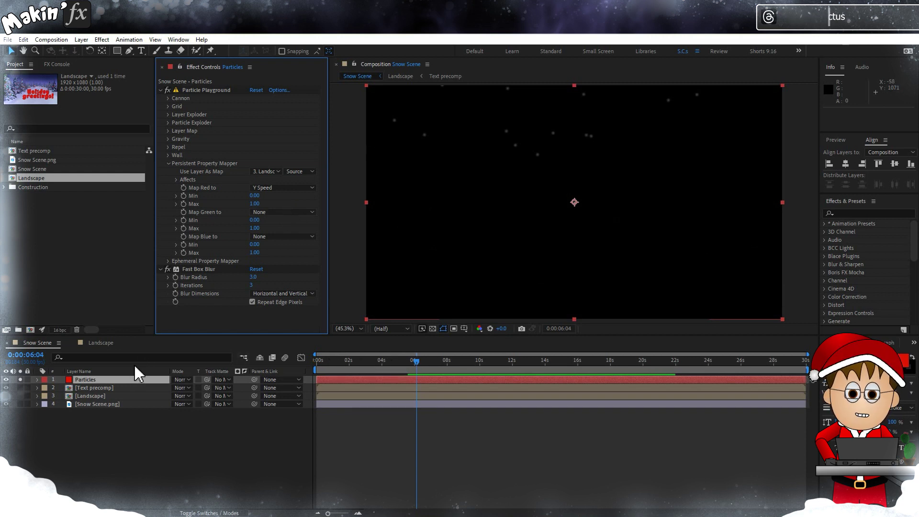
Step: Set the Particles Track Matte to 3. Landscape, jump to about 15 s, and unsolo Particles
click(220, 380)
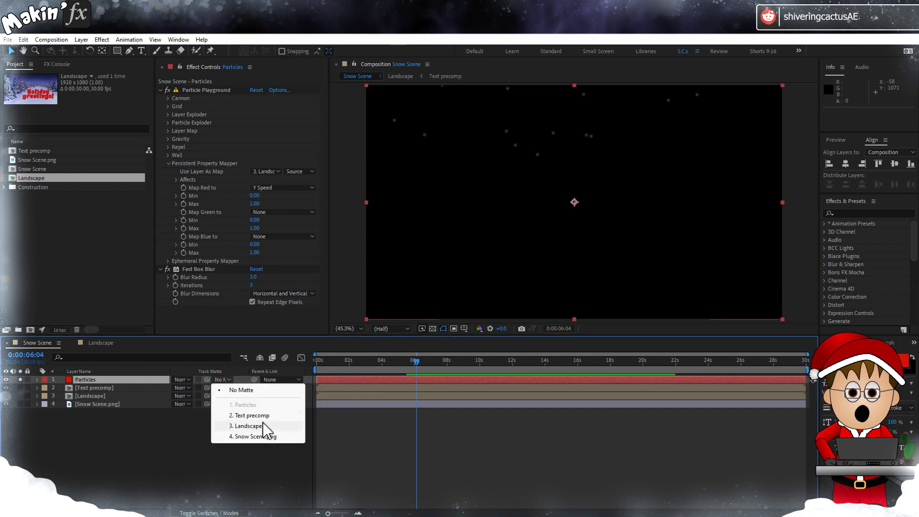
click(264, 426)
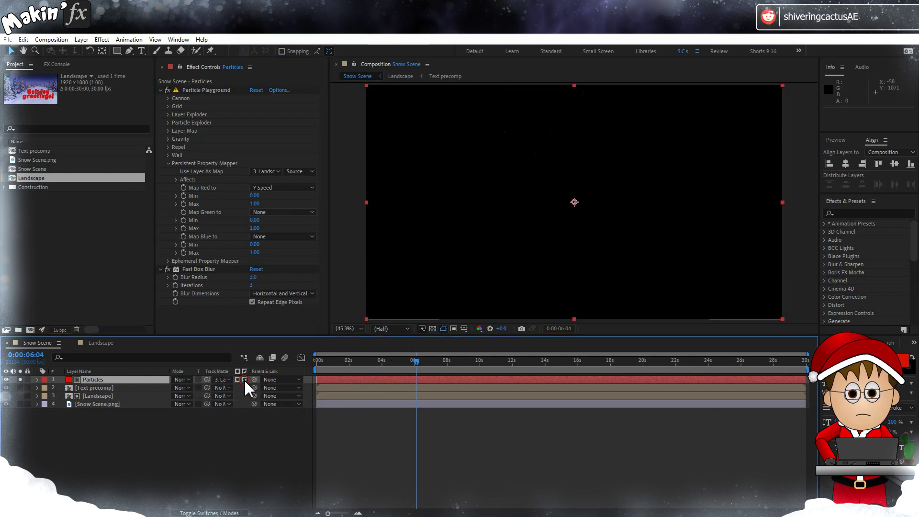
drag(475, 368, 568, 366)
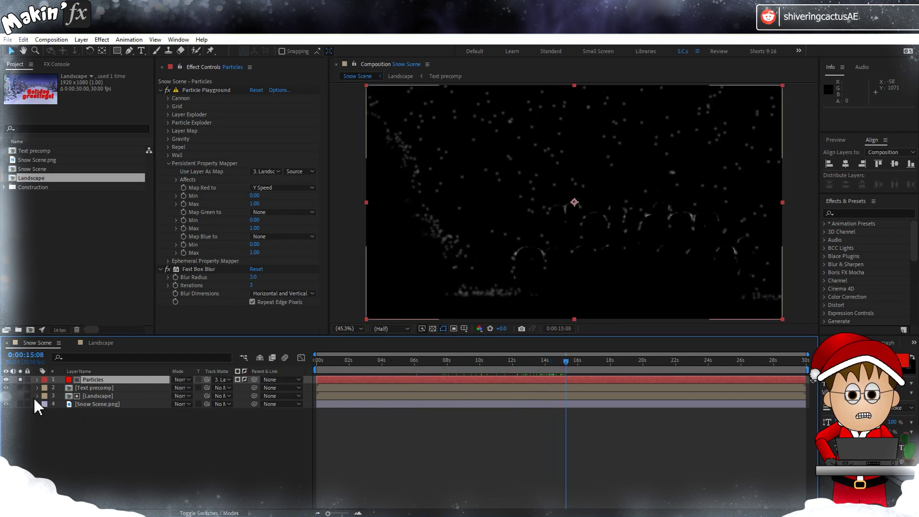
click(20, 380)
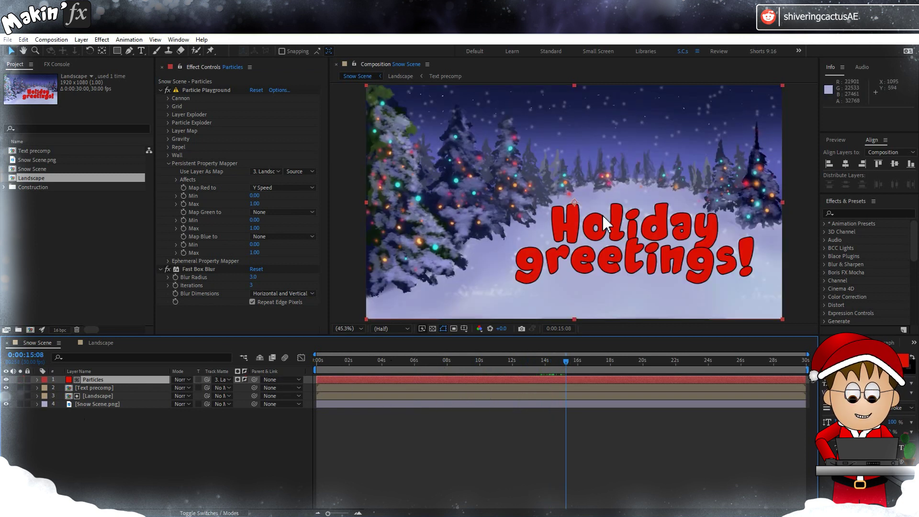
Step: Inside the Landscape comp, add a Checkbox Control named Show Text to Text precomp
double_click(105, 397)
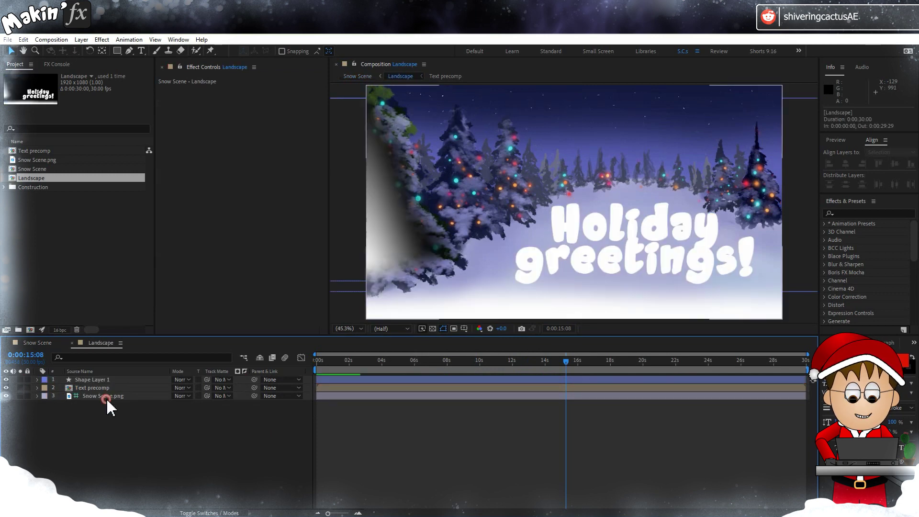
click(105, 388)
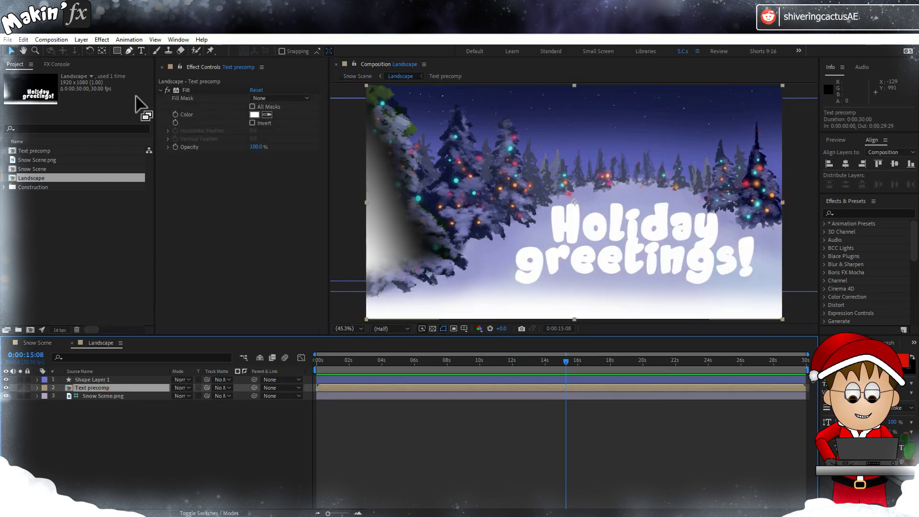
click(106, 40)
mouse_move(144, 207)
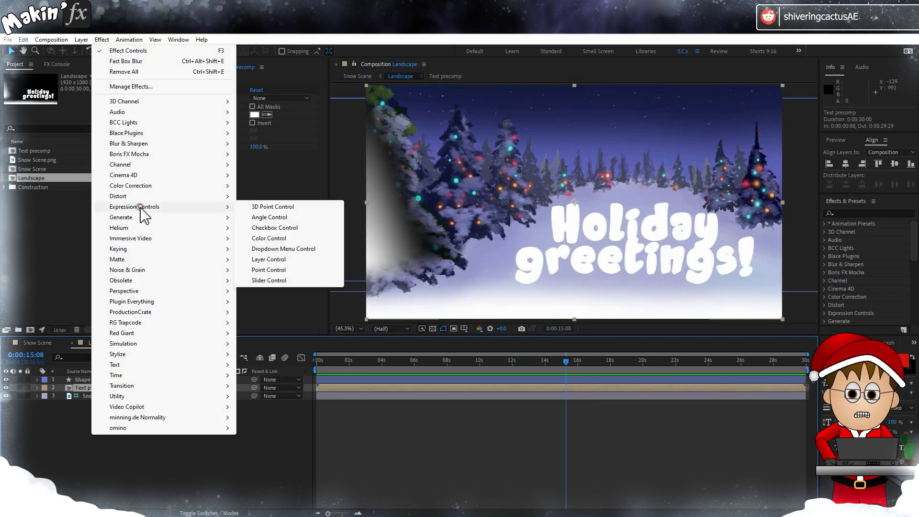
click(288, 228)
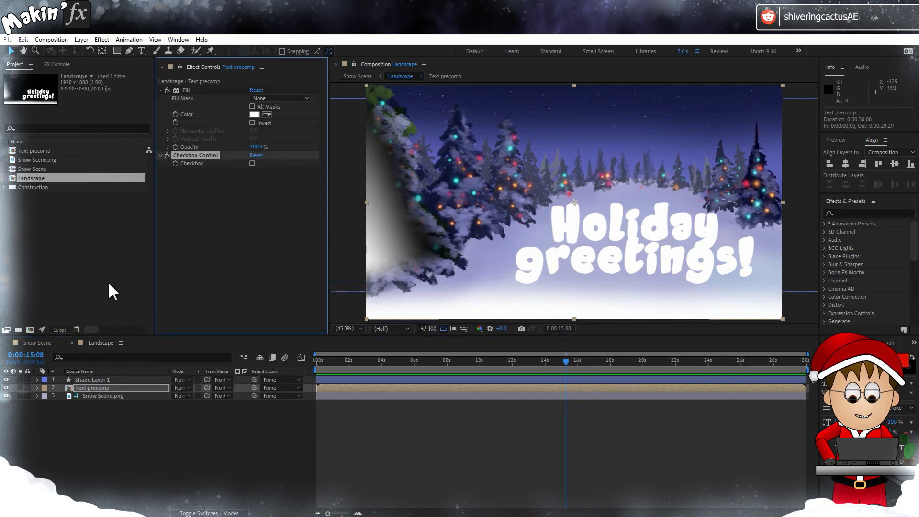
key(Return)
text(Show Text)
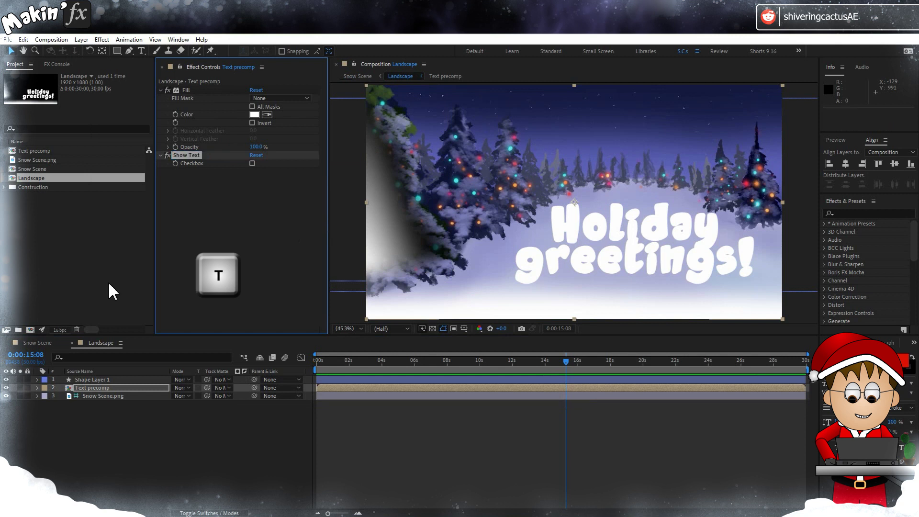
click(109, 387)
Step: Pick-whip Text precomp's Opacity to Show Text and append *100 to the expression
key(t)
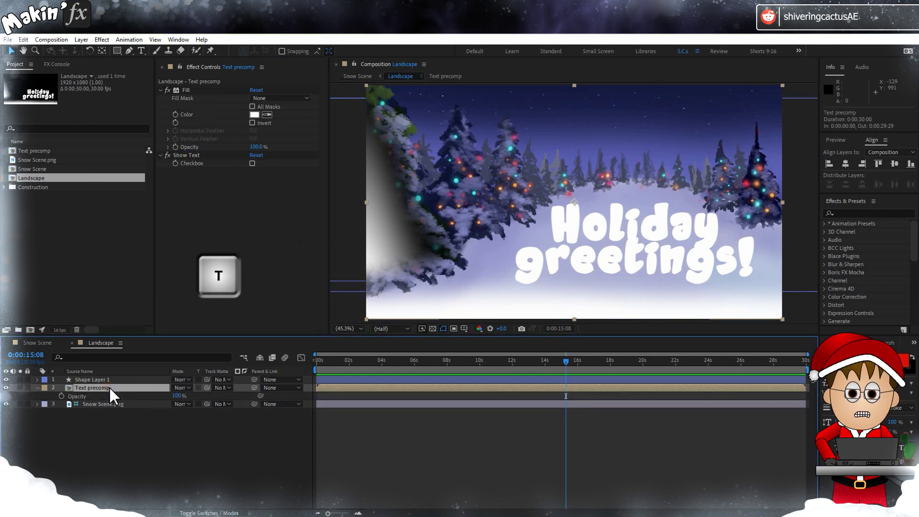
drag(260, 396, 192, 163)
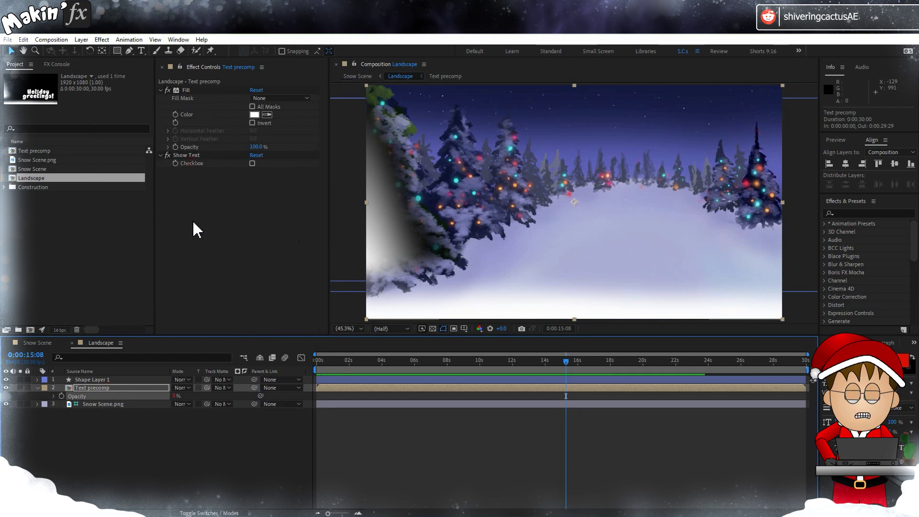
click(54, 396)
click(444, 405)
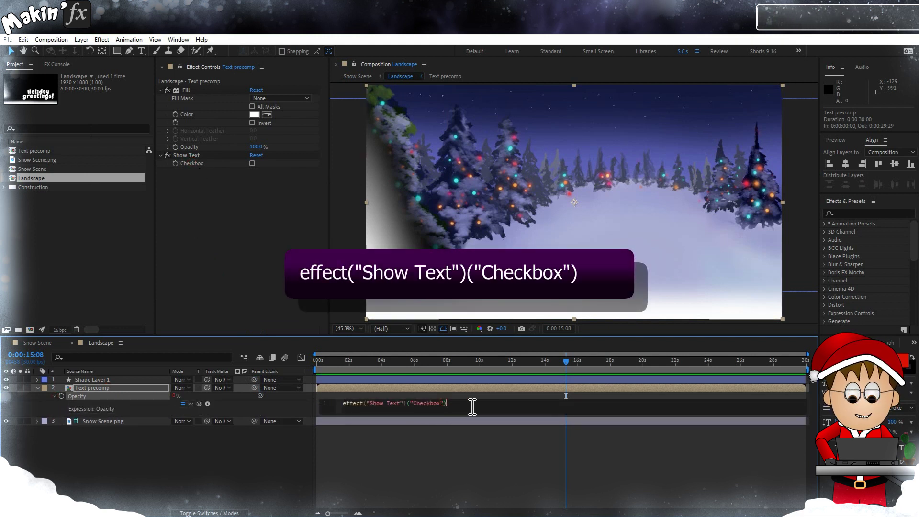
text(*100)
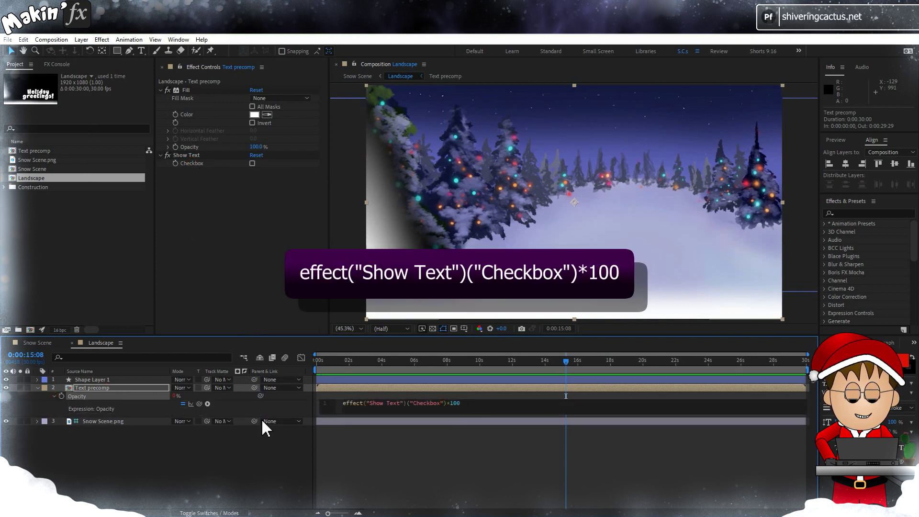
click(232, 436)
Step: Toggle Show Text off and back on to test it, leaving it enabled
click(252, 163)
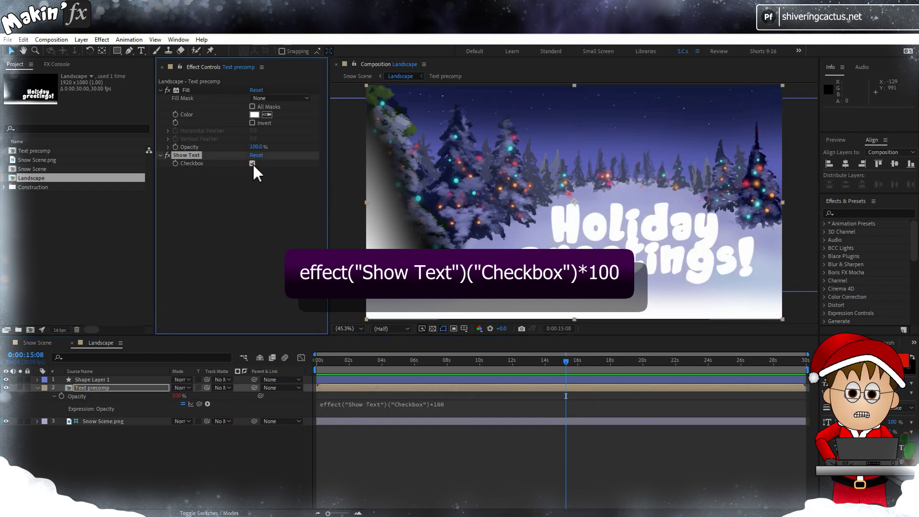
click(253, 163)
click(252, 163)
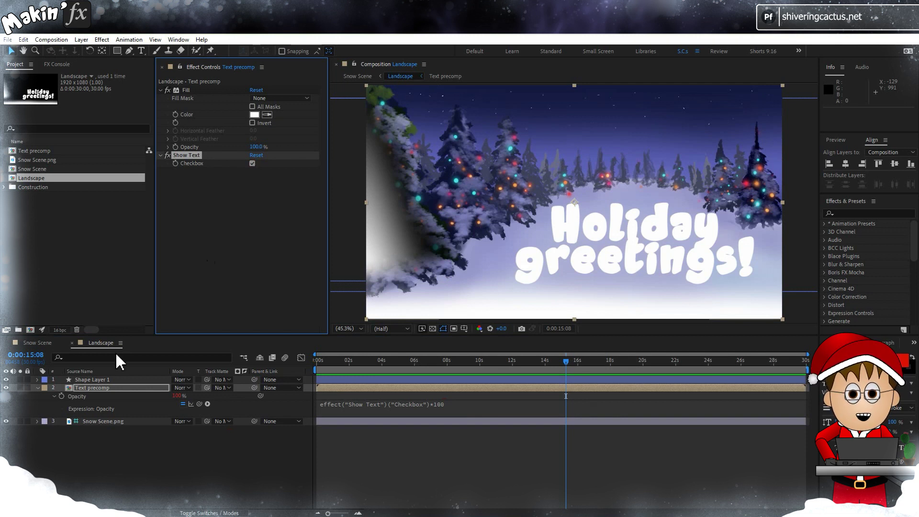
click(100, 343)
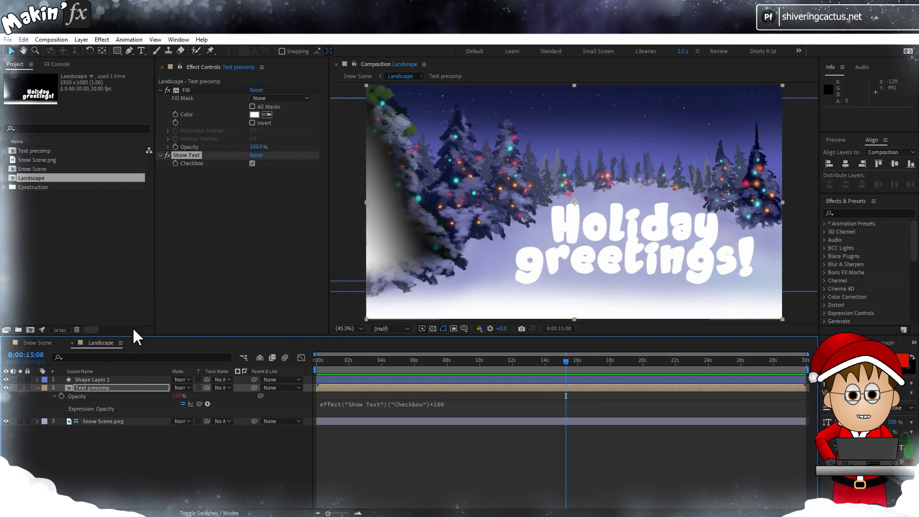
Step: Open Landscape in Essential Graphics, add the Show Text checkbox, and return to Snow Scene
click(55, 40)
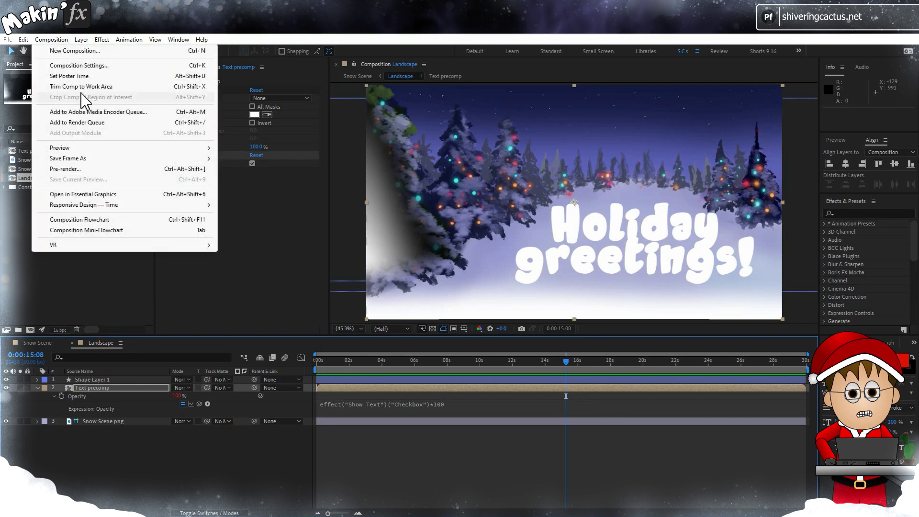
click(98, 195)
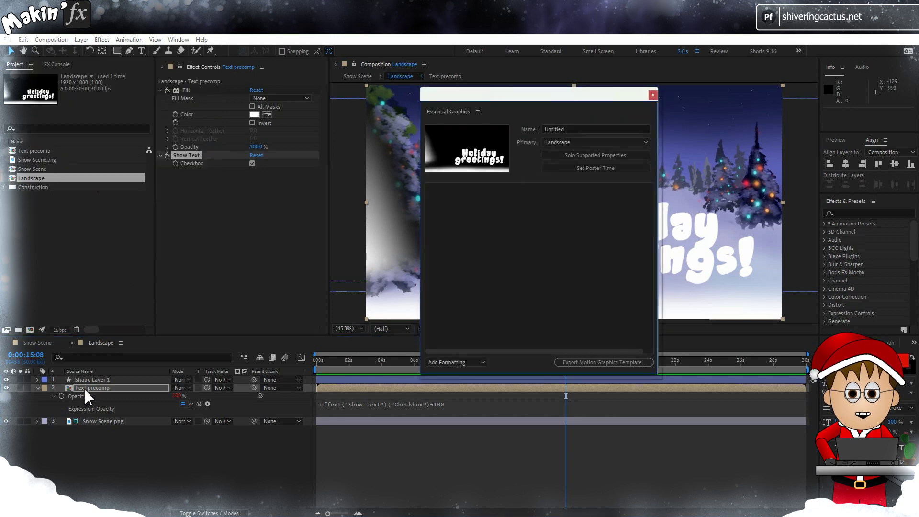
click(38, 388)
click(38, 387)
click(46, 397)
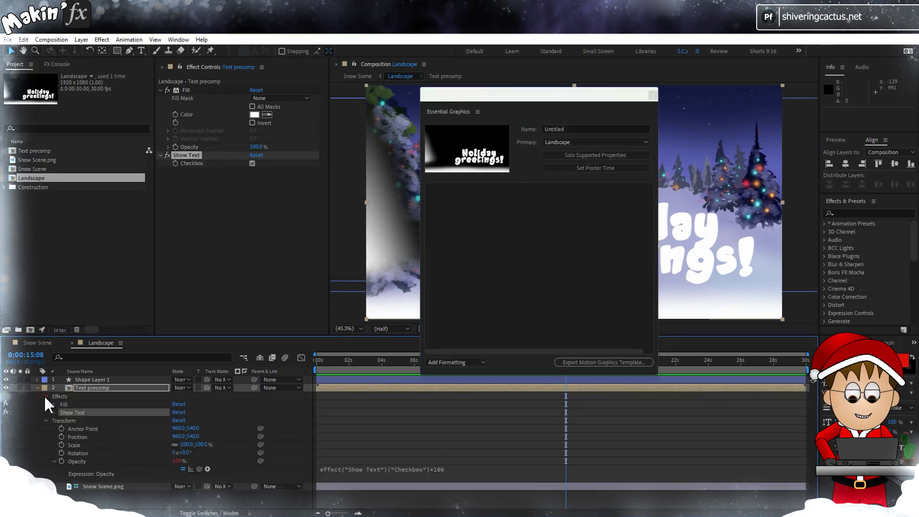
click(53, 412)
drag(79, 421, 531, 191)
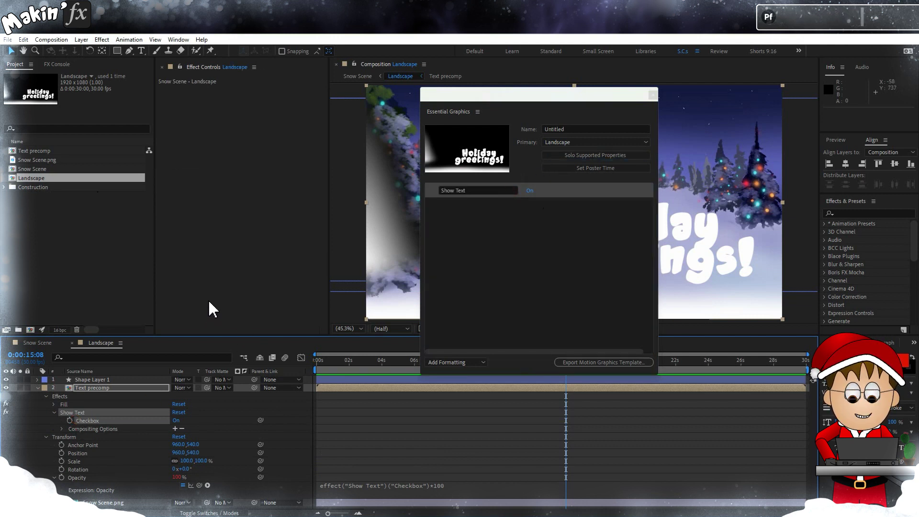
click(38, 343)
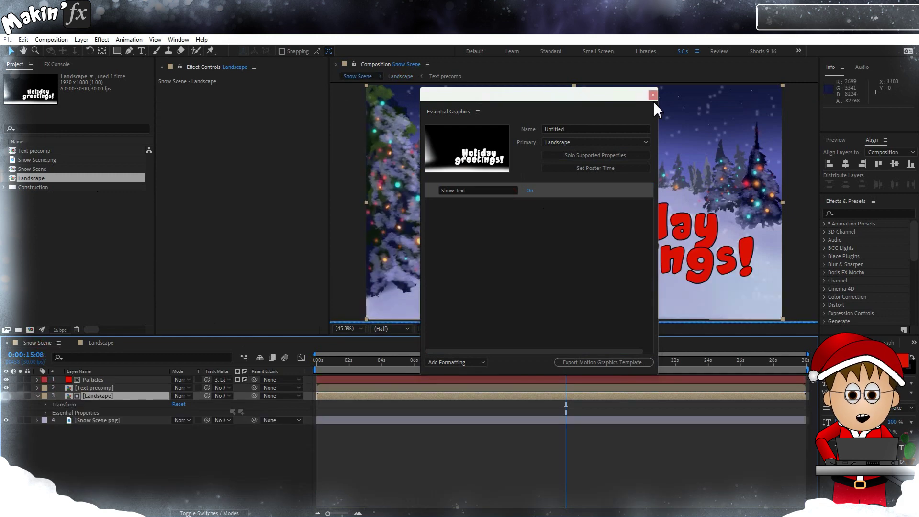
Step: Duplicate the Landscape layer and rename the copy MATTE
click(652, 95)
click(45, 413)
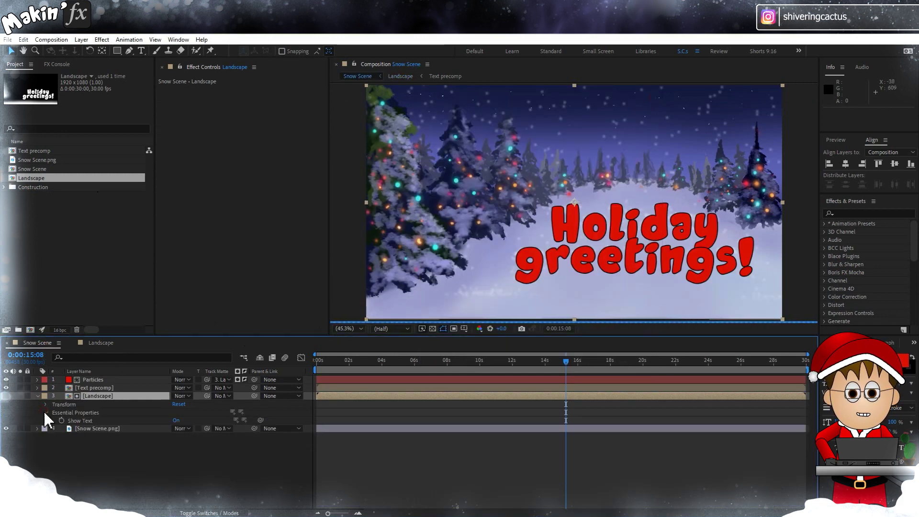
key(ctrl+d)
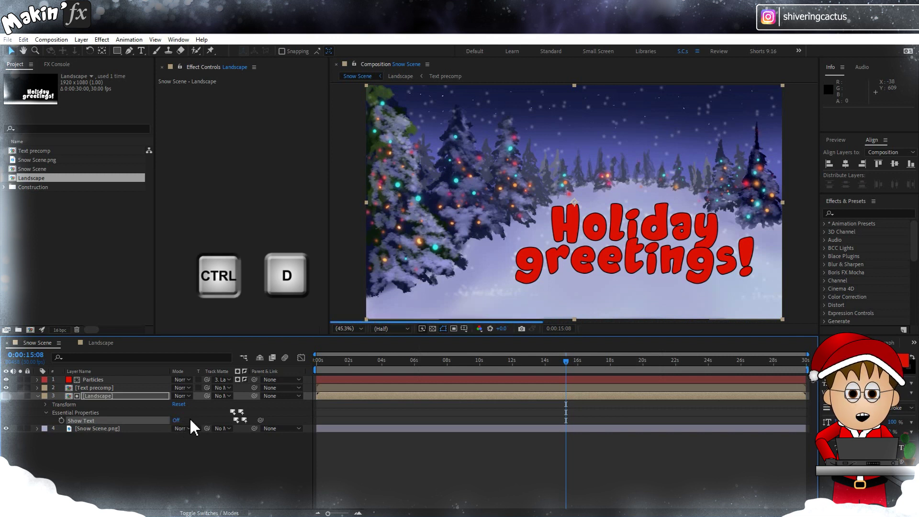
click(117, 396)
key(ctrl+d)
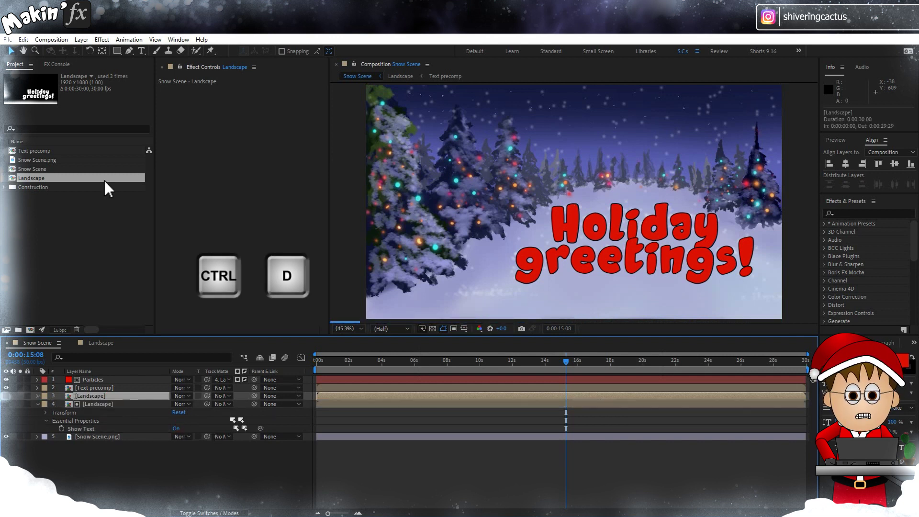
key(Return)
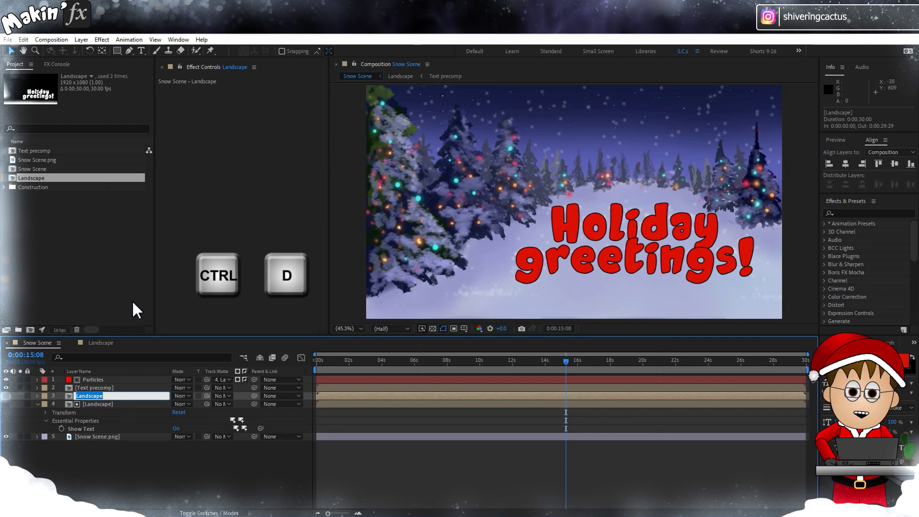
text(MATTE)
key(Return)
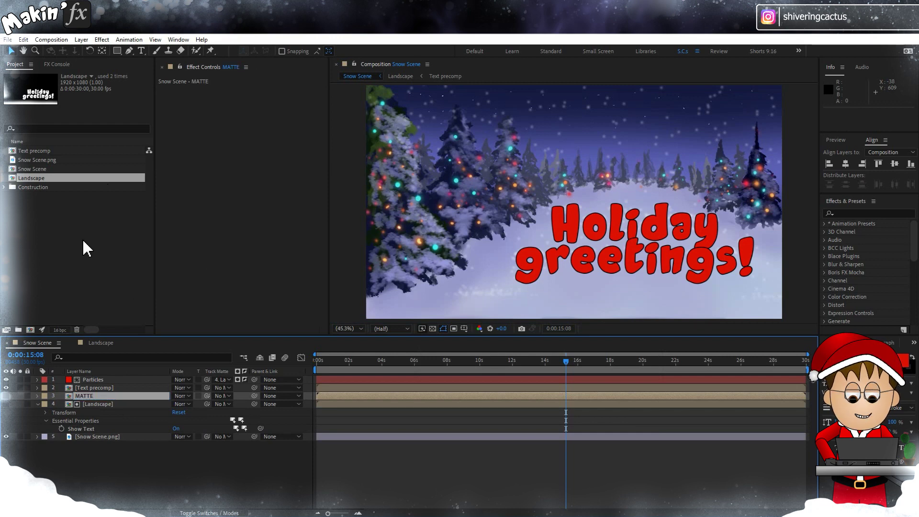
Step: Turn MATTE's Show Text off, make it the Particles track matte, and preview
click(38, 396)
click(46, 412)
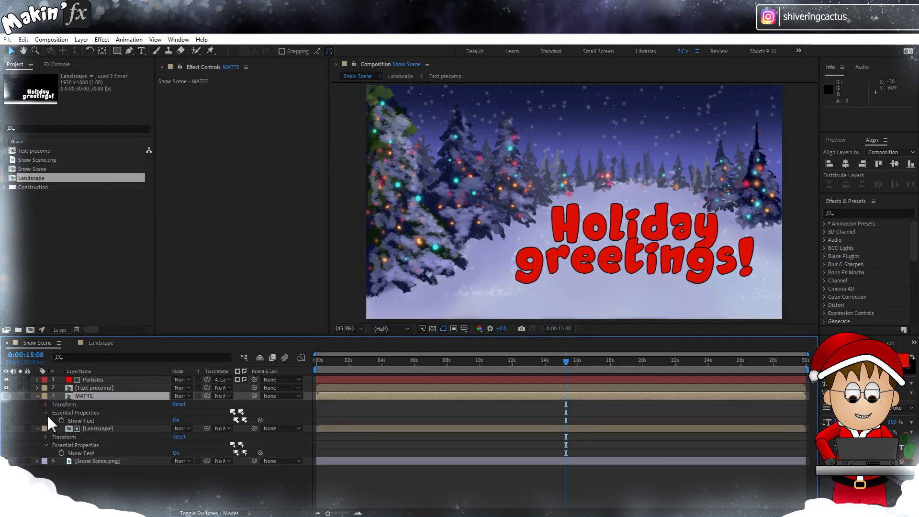
click(176, 420)
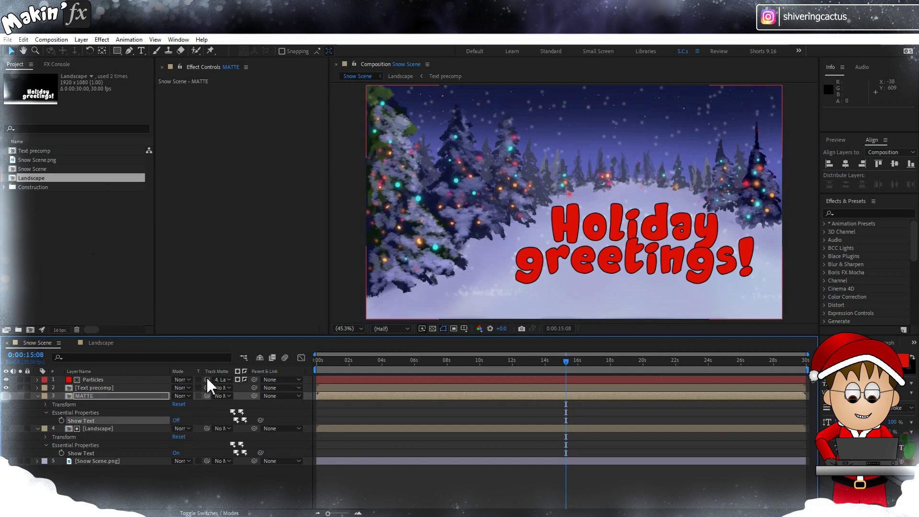
click(221, 379)
click(243, 426)
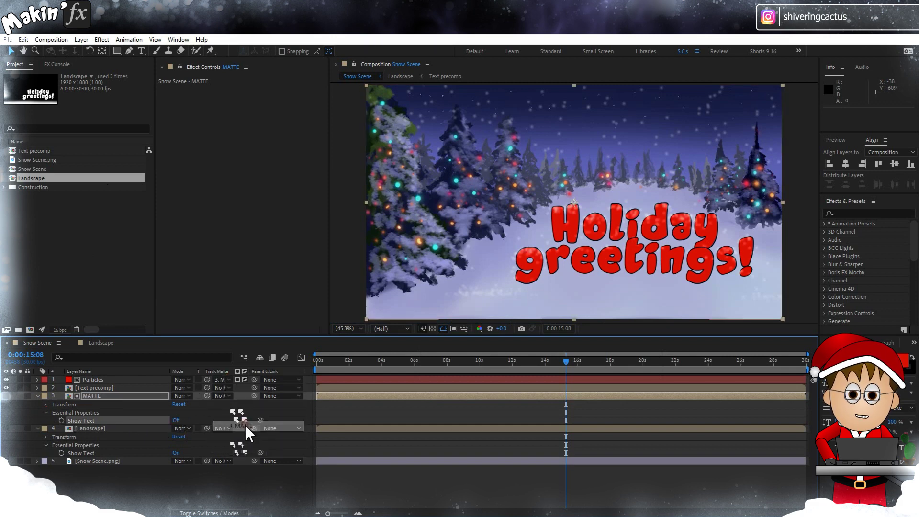
key(space)
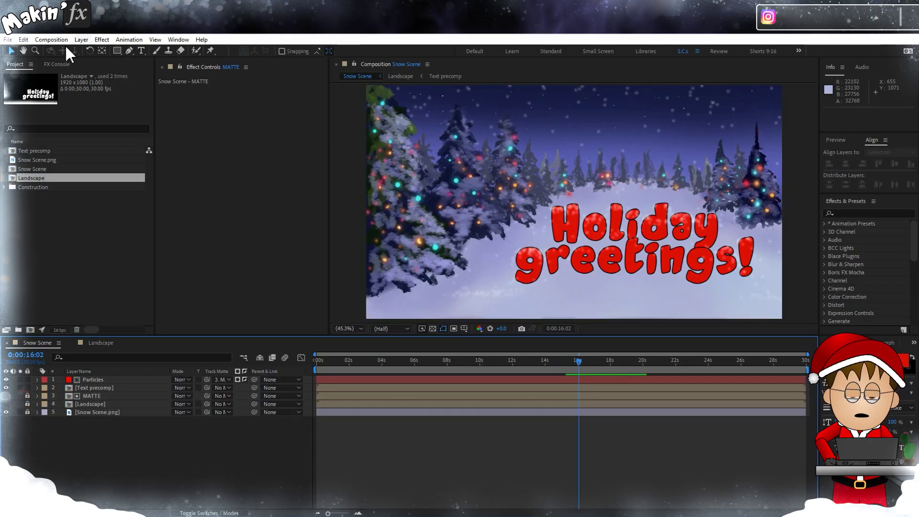
Step: Create a new black solid layer starting at 0:00
click(81, 39)
mouse_move(94, 55)
click(260, 59)
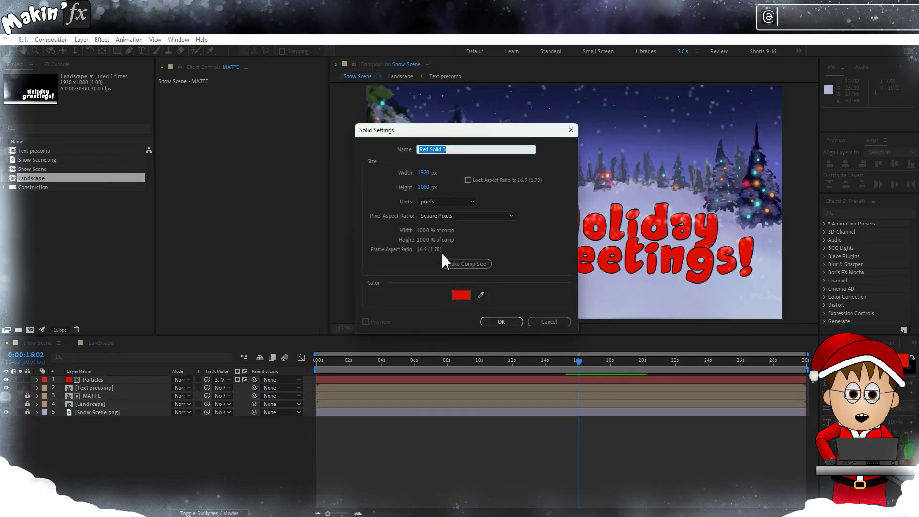
click(460, 295)
click(125, 315)
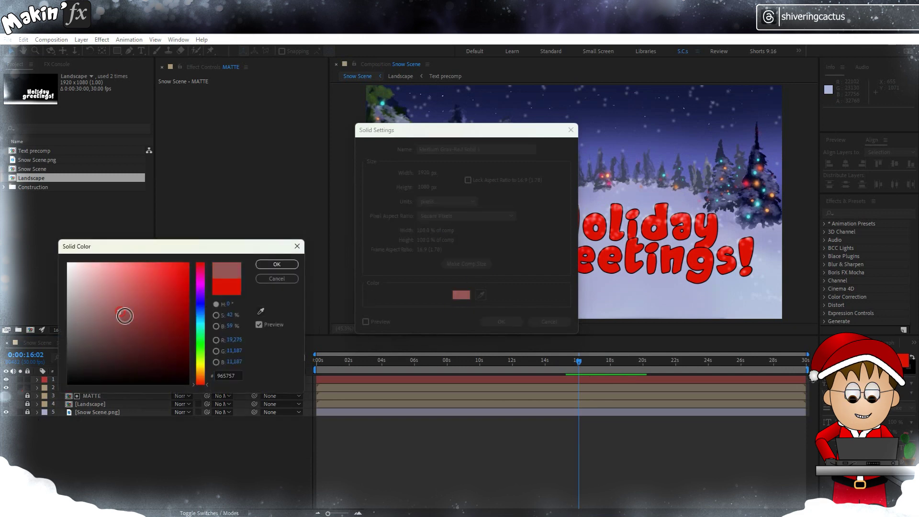
click(96, 383)
click(277, 264)
click(501, 322)
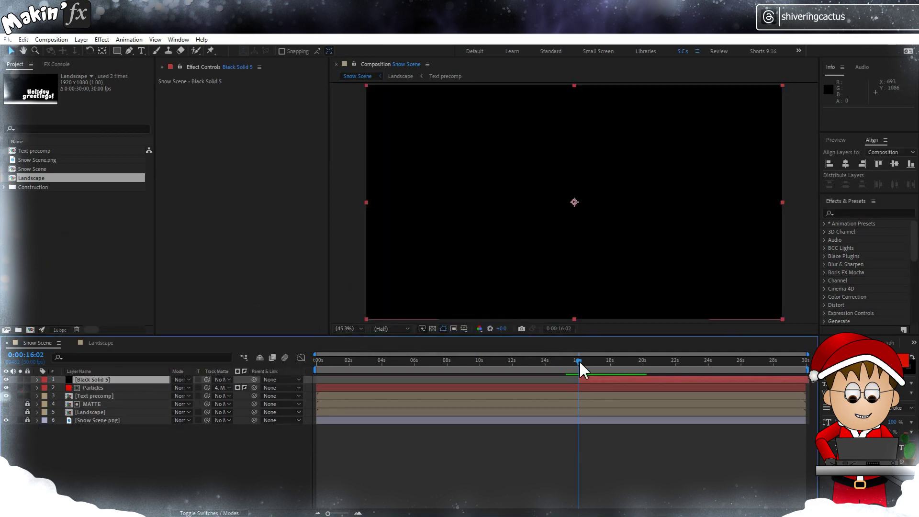
drag(580, 380, 339, 380)
Step: Rename the solid Snow, move it below Text precomp, and solo it
key(Return)
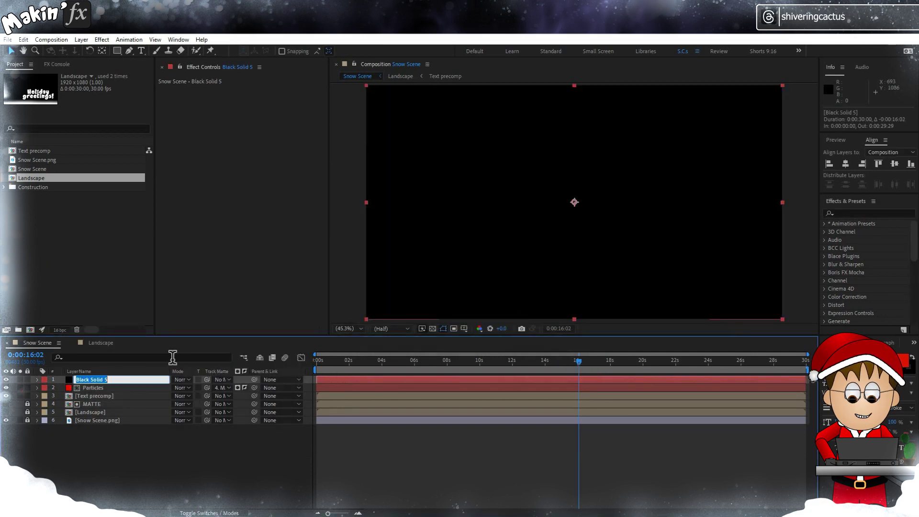
text(Snow)
key(Return)
click(93, 375)
drag(94, 375, 94, 398)
click(21, 396)
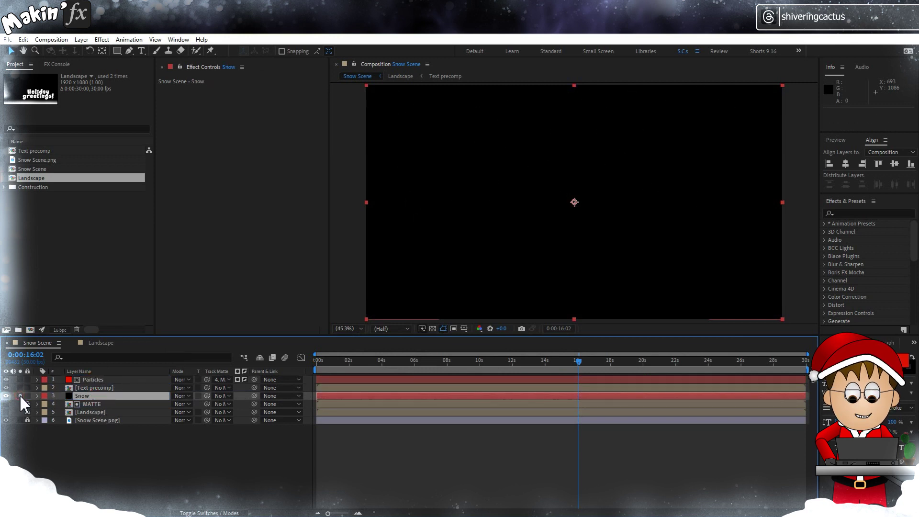
Step: Apply CC Snowfall to Snow with 500 flakes and flake size 15
click(102, 40)
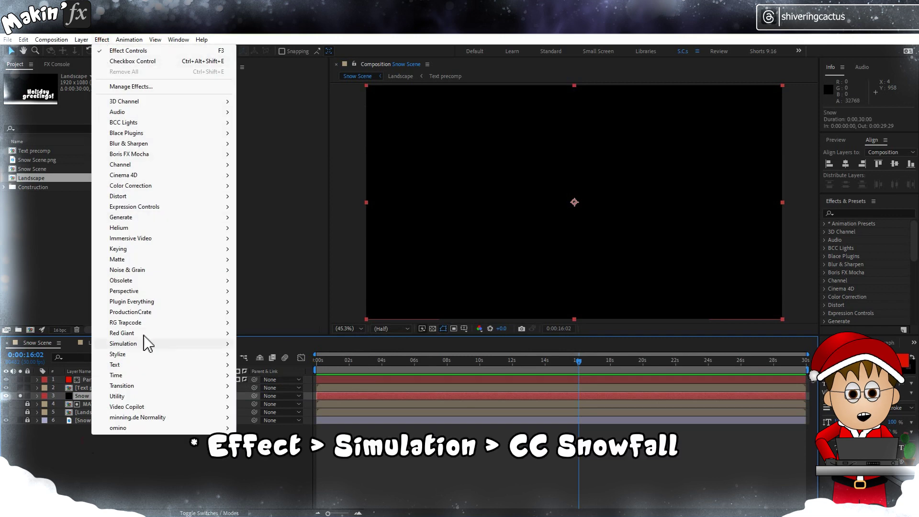
mouse_move(144, 346)
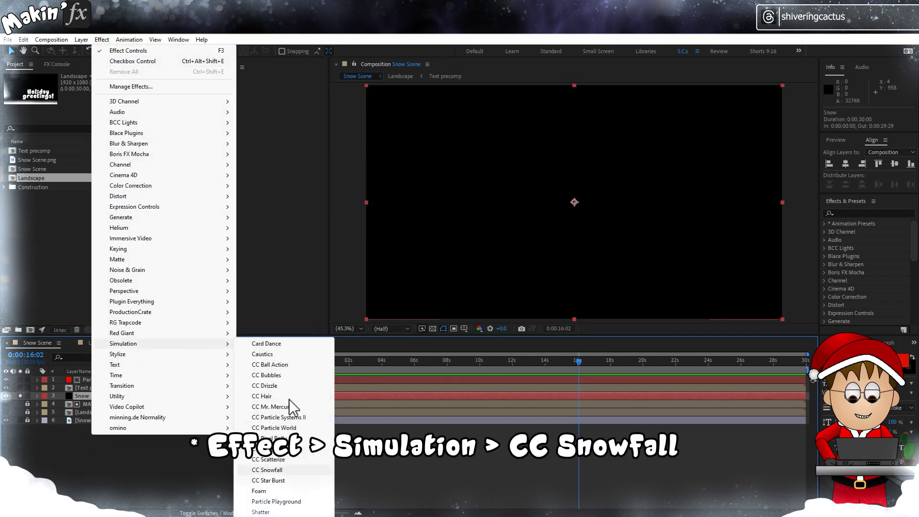
click(302, 471)
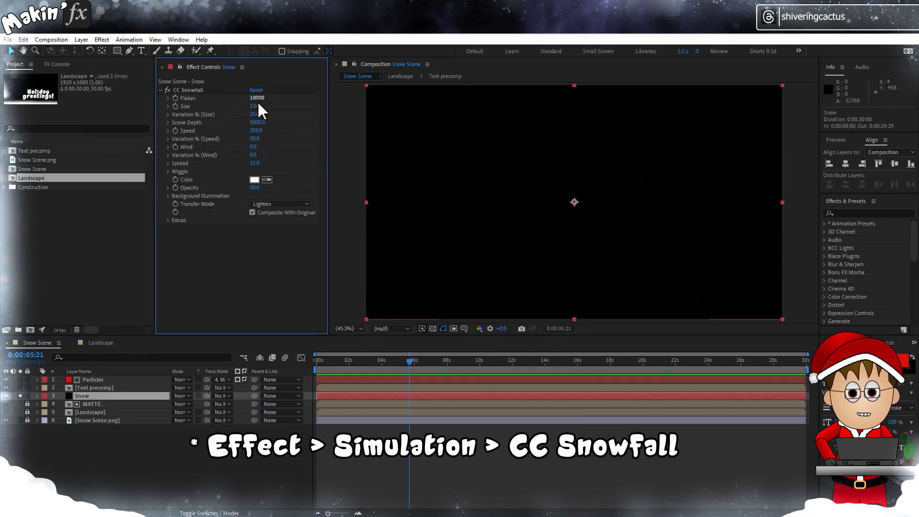
text(500)
click(270, 121)
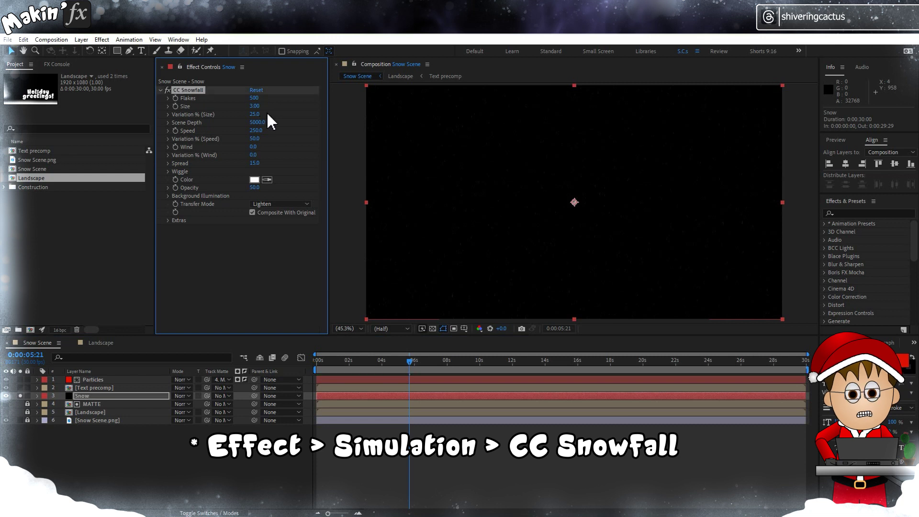
text(15)
key(Return)
Step: Adjust Scene Depth, set Speed to 100 and Ground Level to 40%
text(250)
click(259, 123)
key(Return)
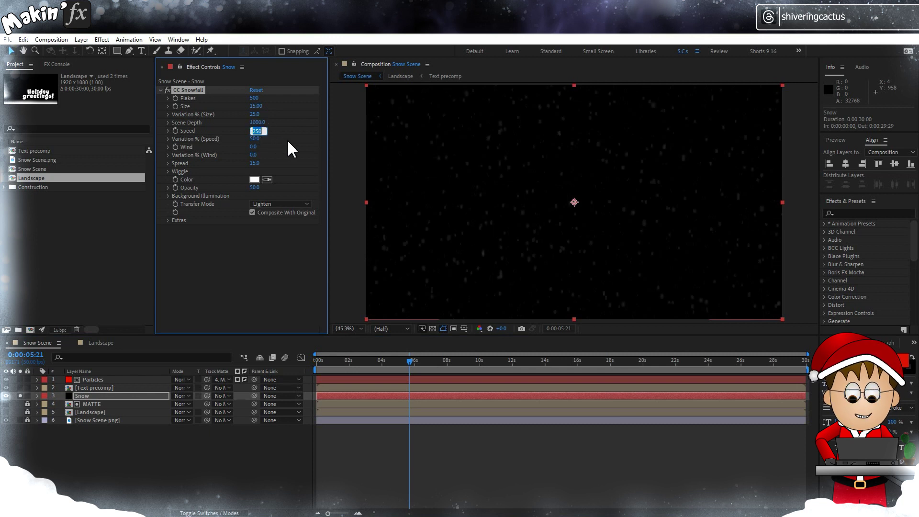
text(100)
key(Return)
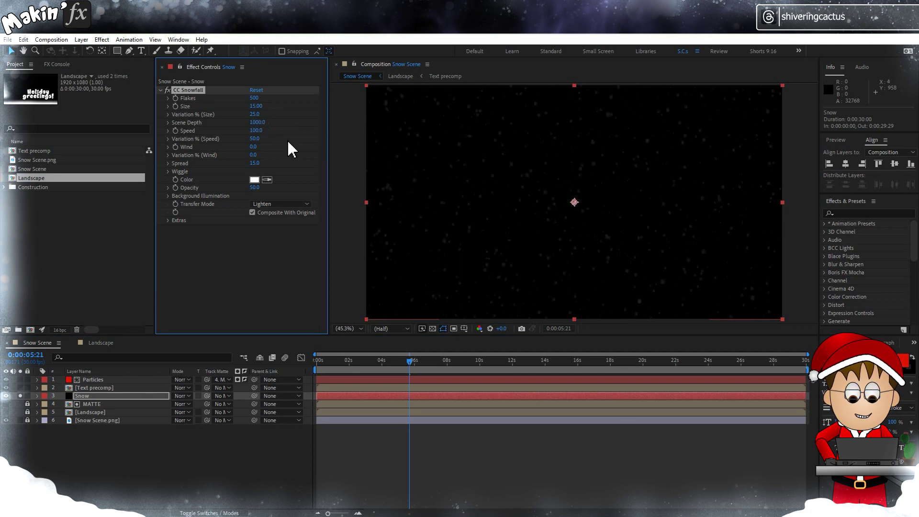
click(168, 219)
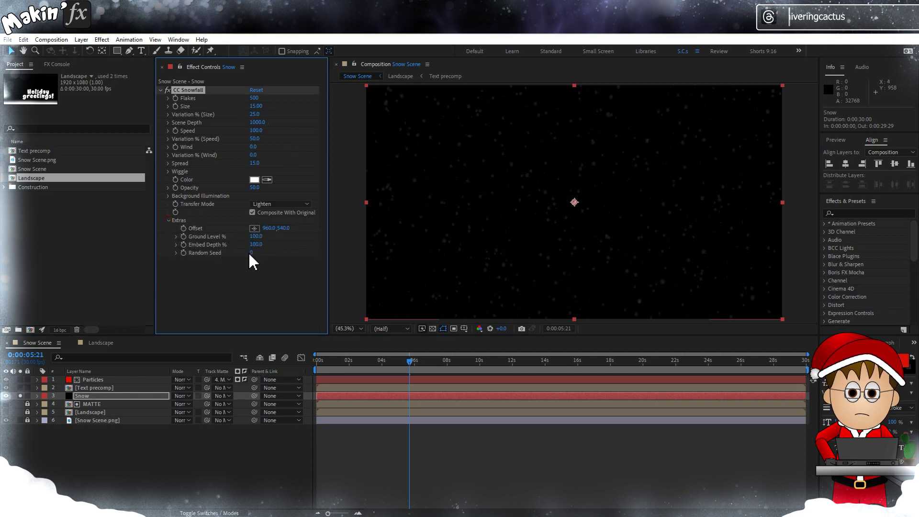
click(256, 236)
text(40)
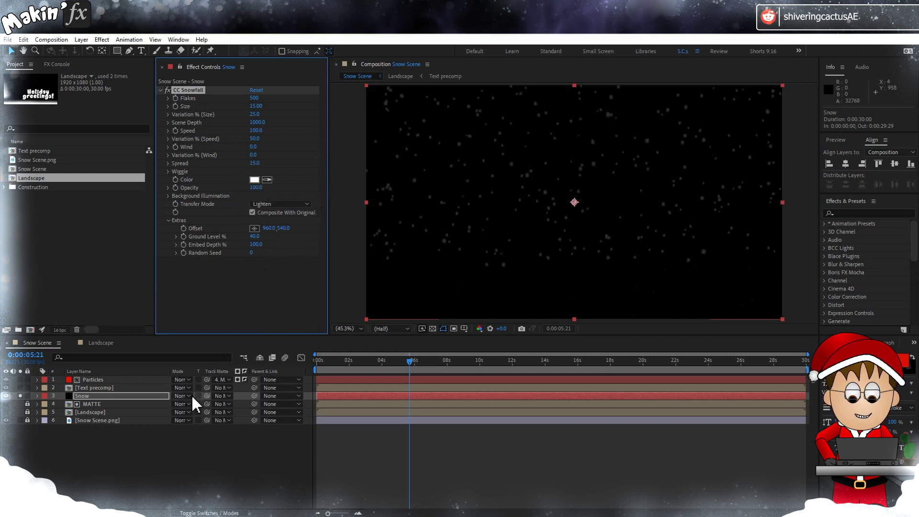
Step: Matte Snow with inverted MATTE, blend it with Screen, and lock the MATTE layer
click(220, 396)
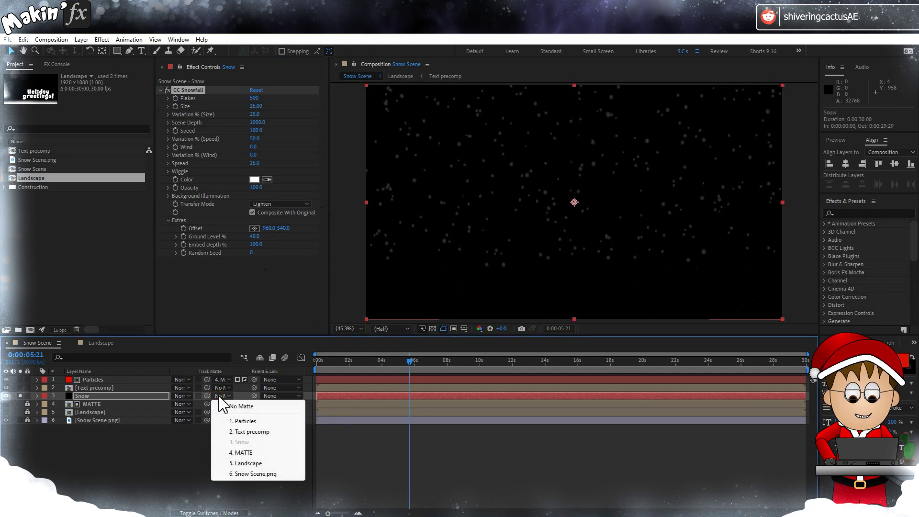
click(242, 453)
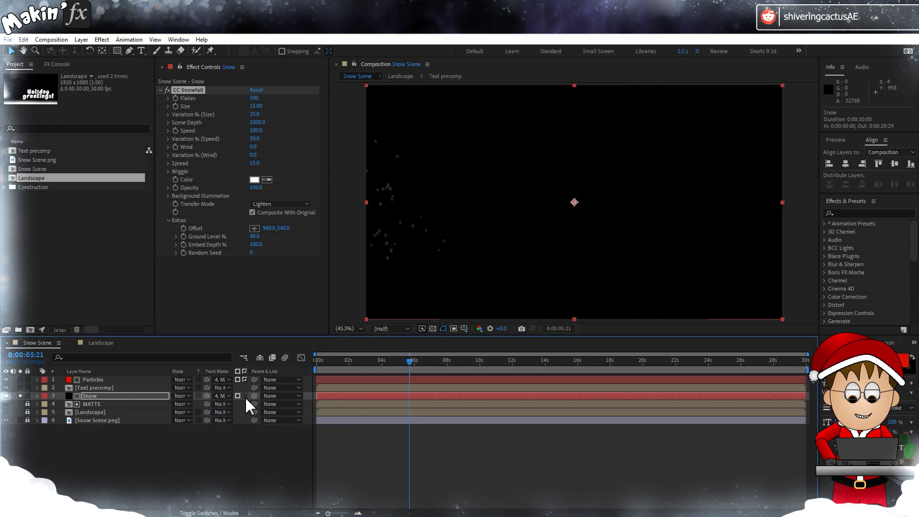
click(245, 395)
click(187, 396)
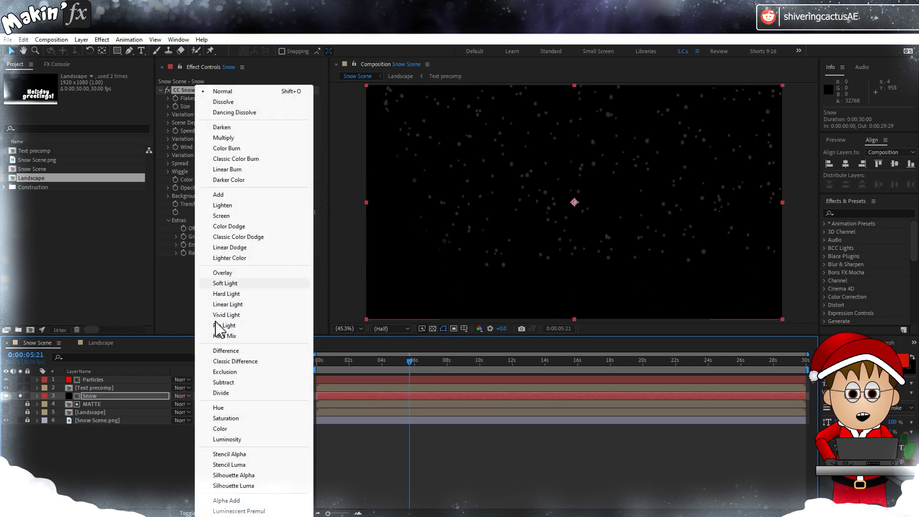
click(238, 215)
click(27, 404)
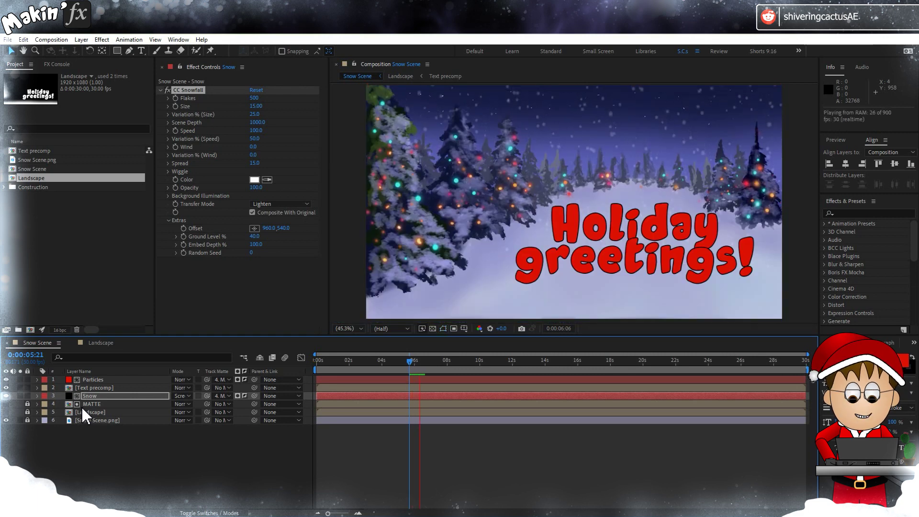
Step: Open Text precomp and locate Random Fly Off 2 among the text animation presets
key(space)
double_click(102, 389)
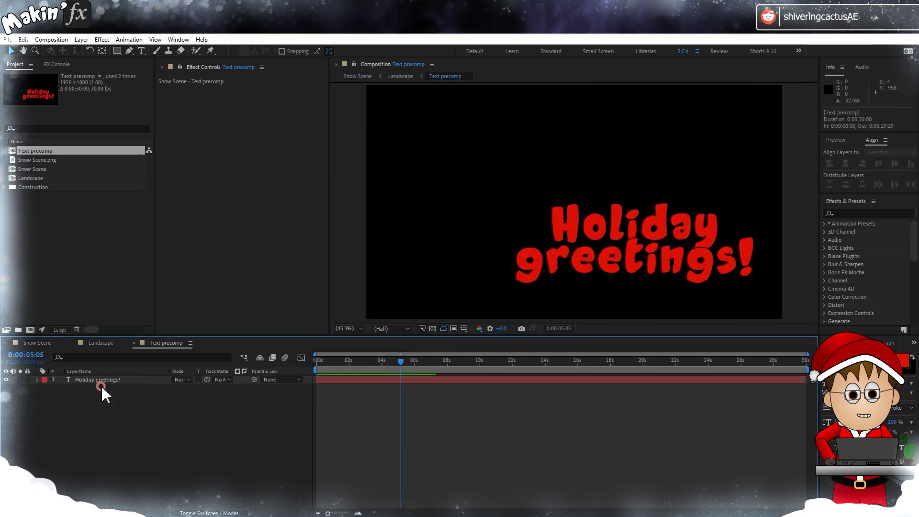
click(105, 379)
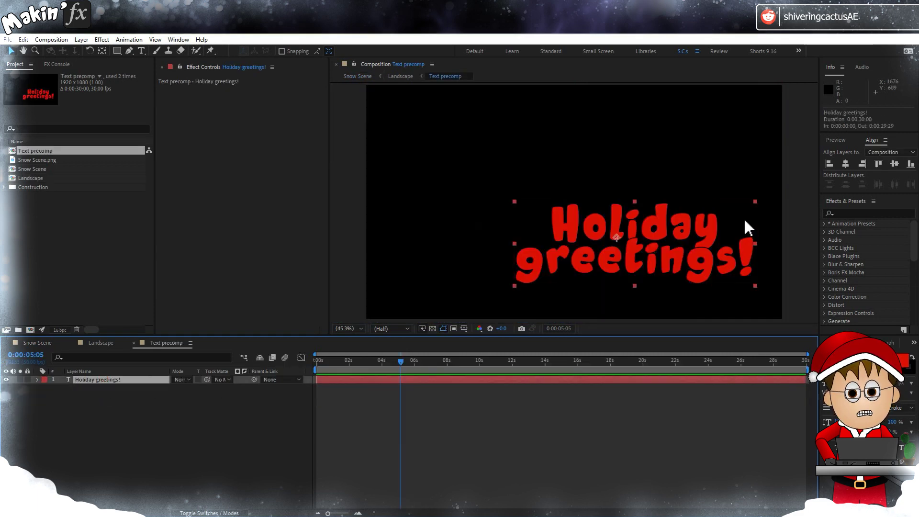
click(824, 223)
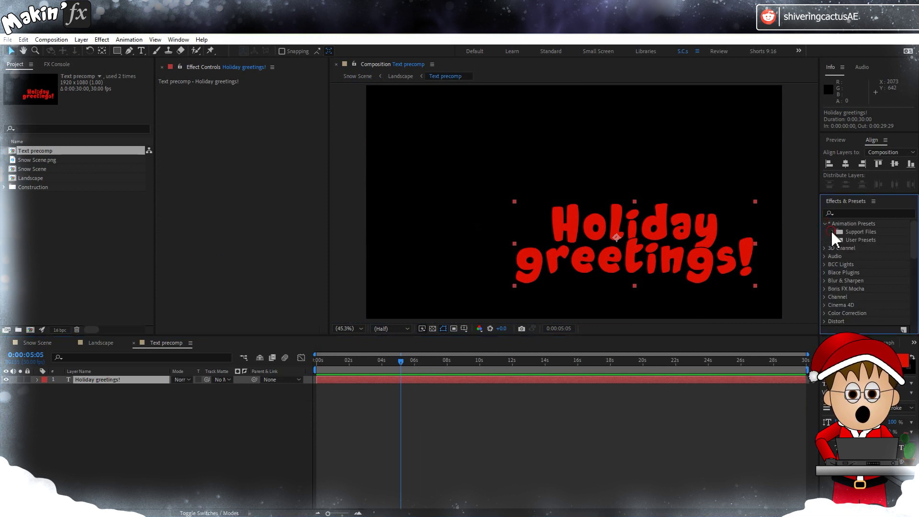
click(841, 245)
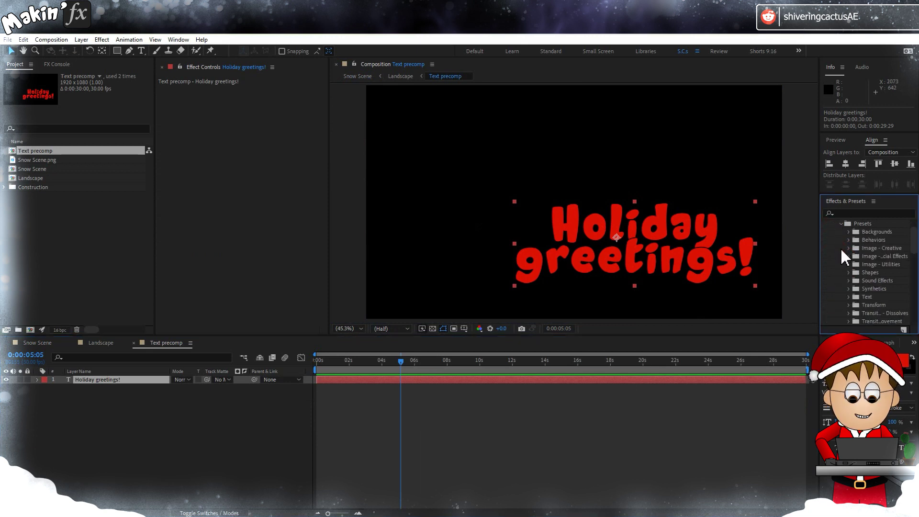
scroll(841, 246, down, 3)
click(851, 255)
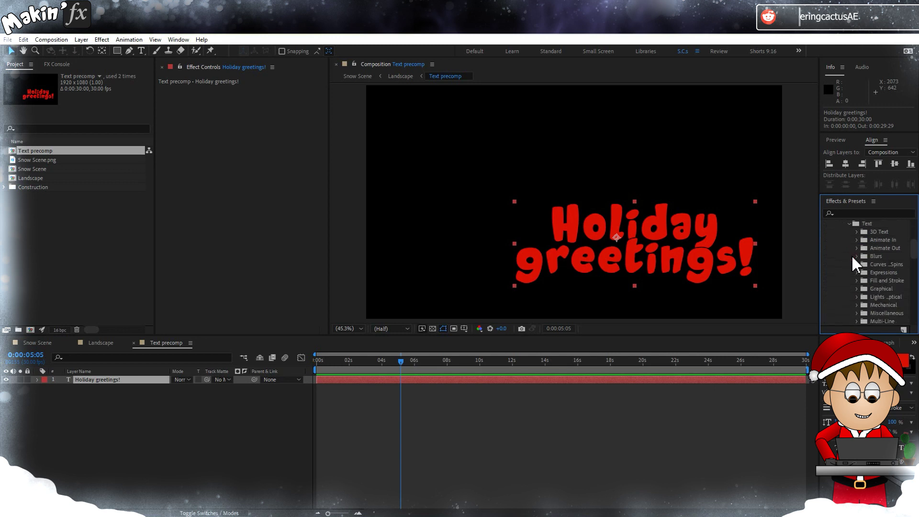
drag(820, 256, 693, 240)
scroll(736, 229, down, 5)
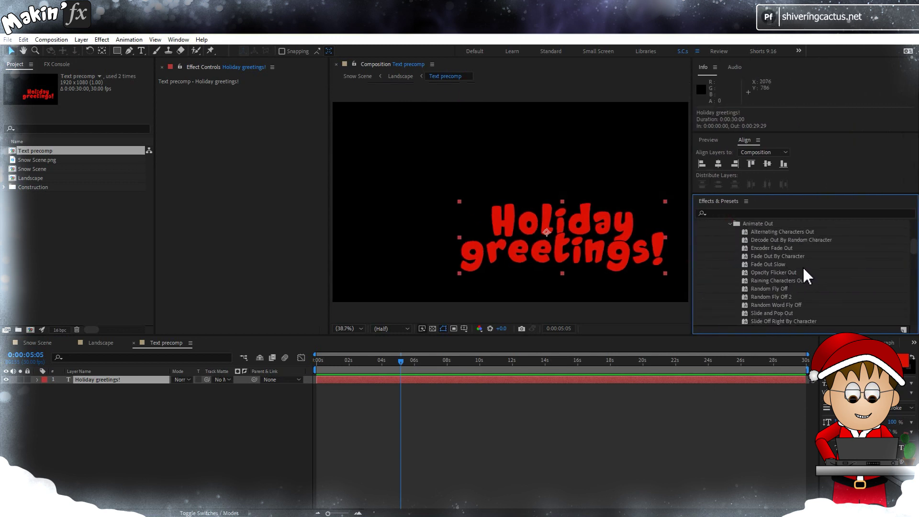
scroll(808, 276, down, 1)
click(780, 277)
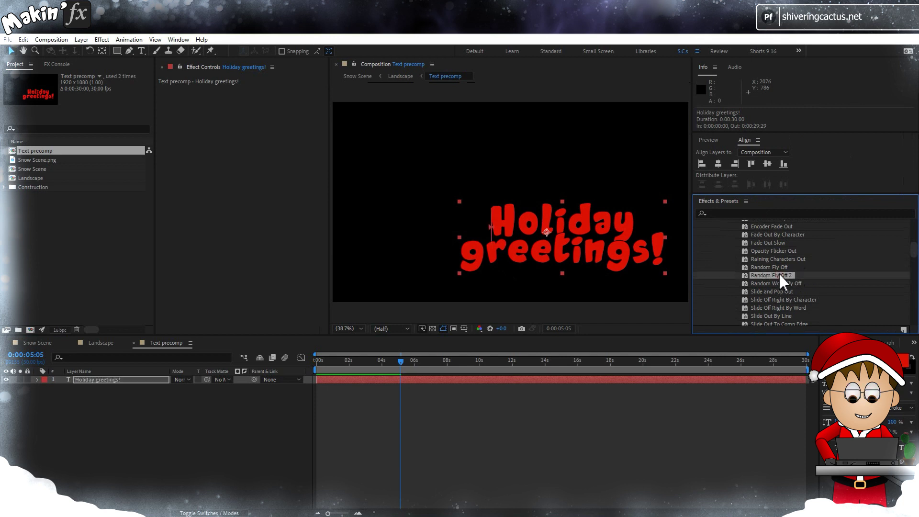
Step: Apply Random Fly Off 2 to the Holiday greetings! layer and preview it
click(97, 380)
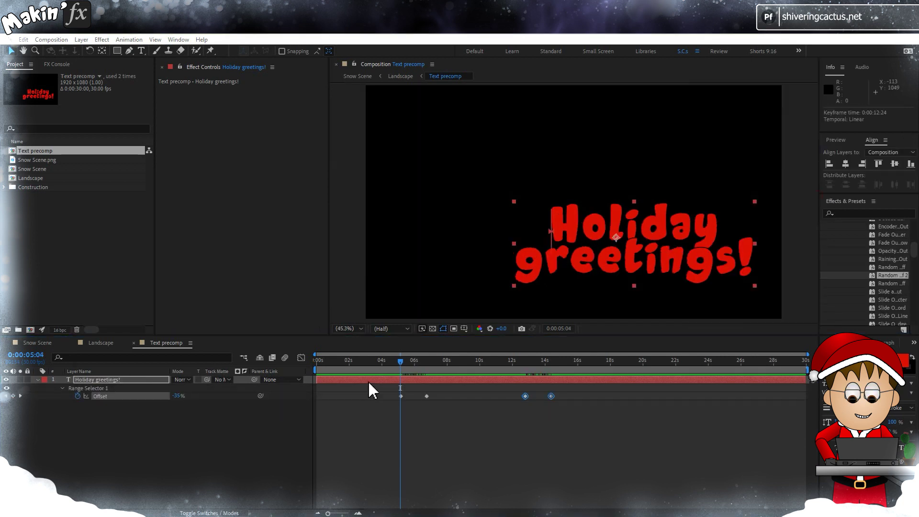
drag(404, 361, 380, 359)
key(space)
click(129, 381)
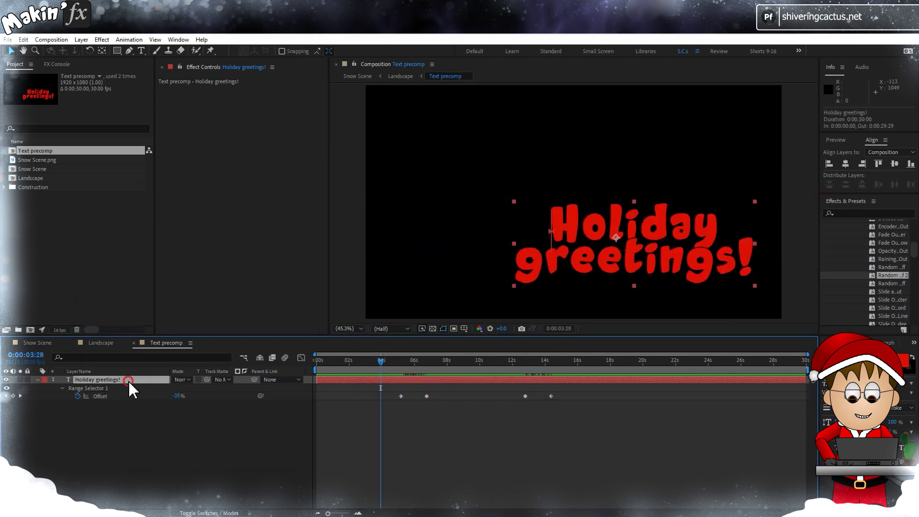
Step: Add a Bevel and Emboss layer style to the text and set its Size to 27
click(81, 39)
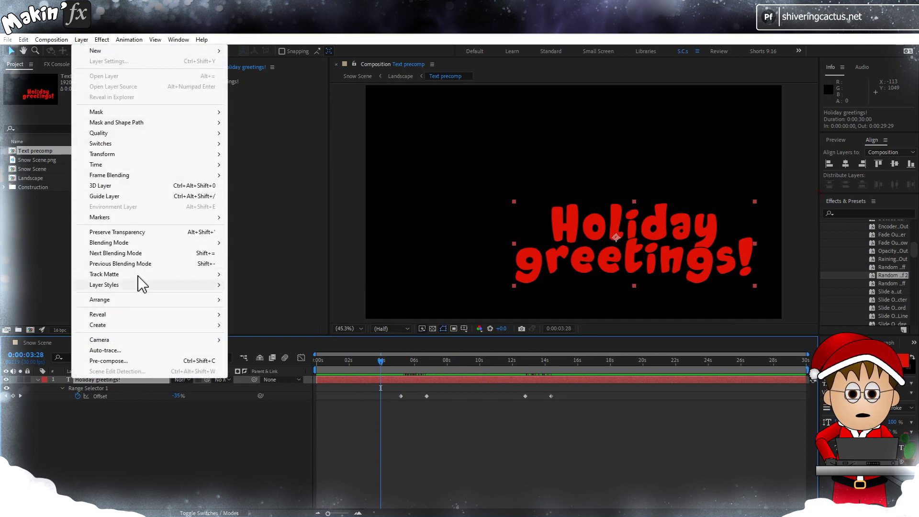
mouse_move(144, 284)
click(290, 363)
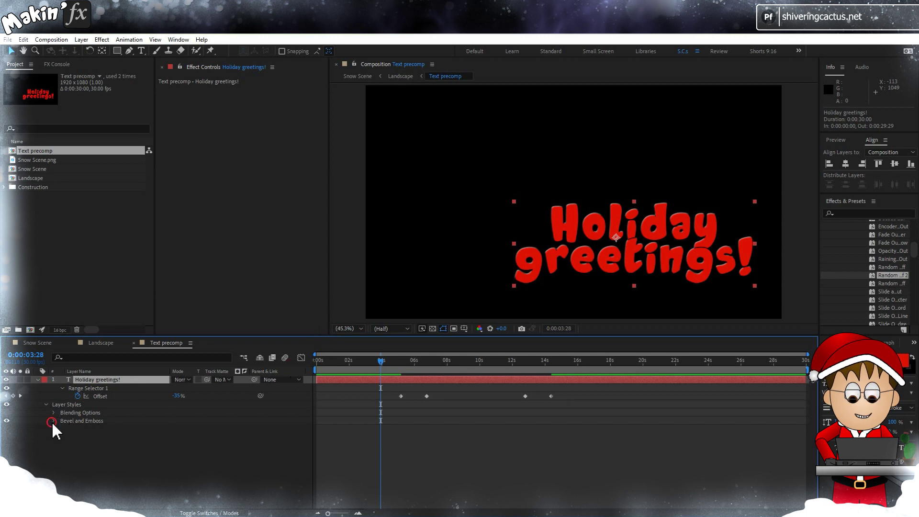
click(53, 422)
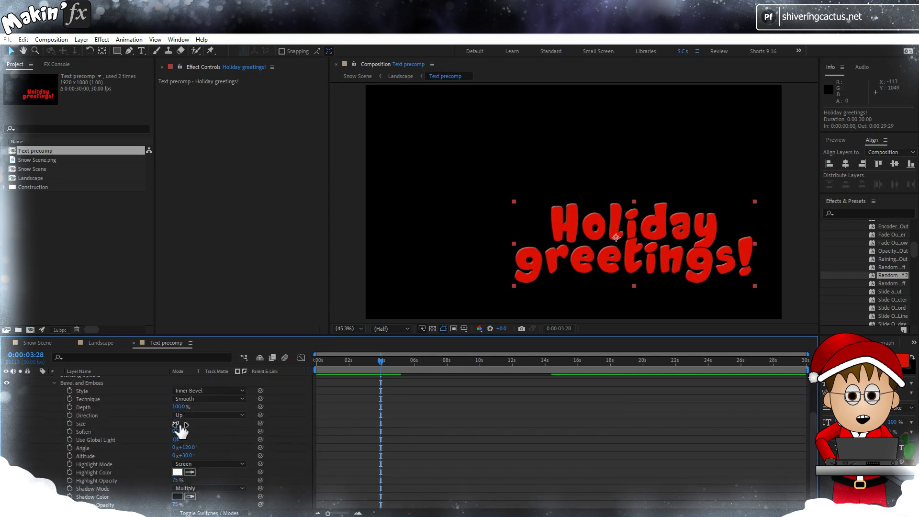
drag(175, 423, 188, 422)
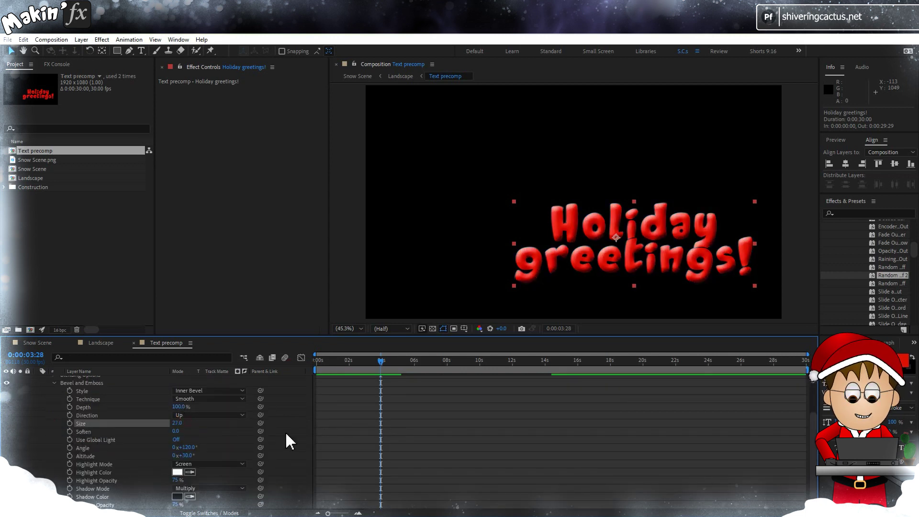